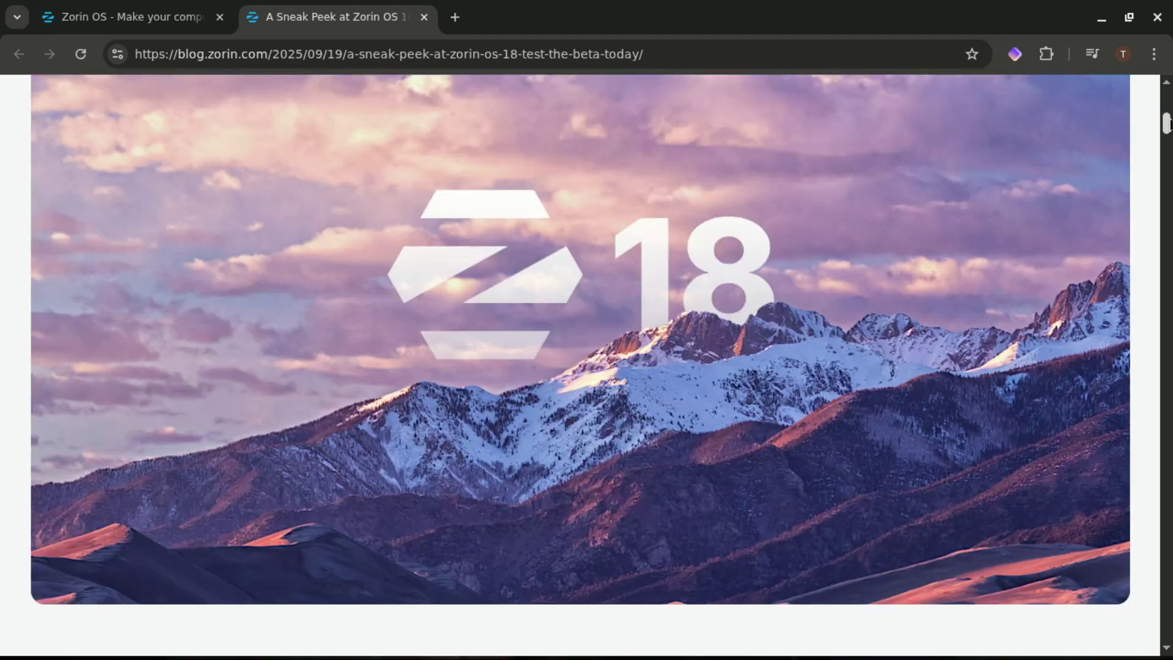
Skim the Zorin OS 18 beta blog post down to its section on how to test the beta.
scroll(587, 367, "down", 15)
scroll(587, 367, "down", 20)
scroll(587, 366, "down", 20)
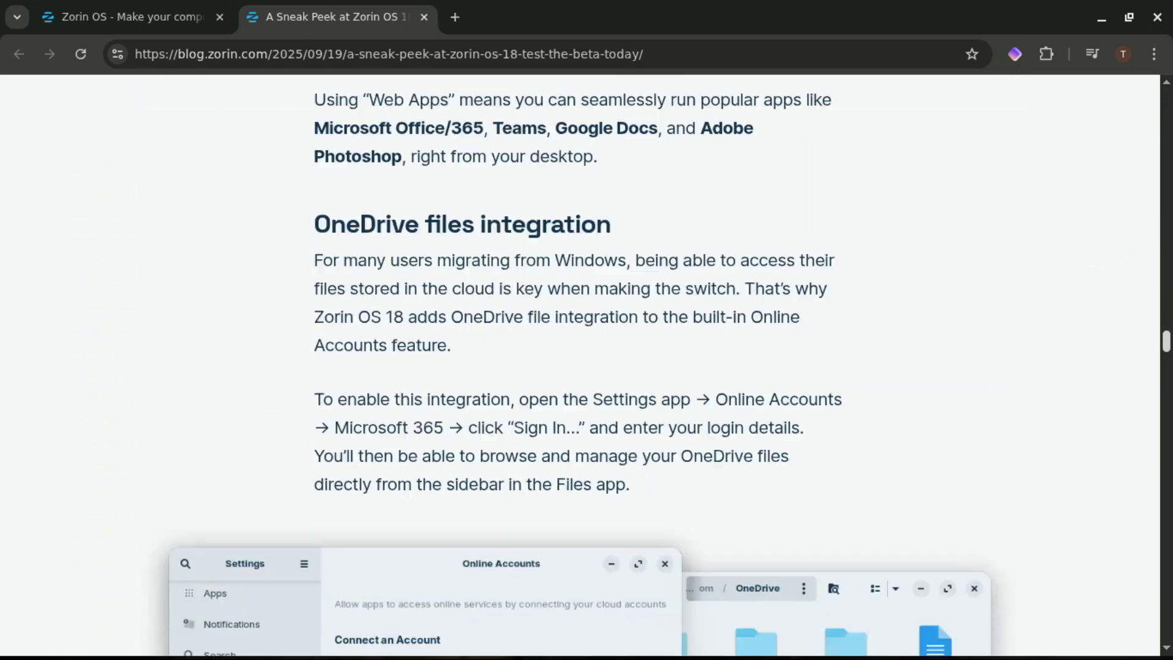
scroll(586, 367, "down", 20)
scroll(586, 366, "down", 20)
scroll(587, 366, "down", 20)
scroll(587, 367, "up", 8)
scroll(587, 367, "down", 5)
scroll(586, 367, "up", 2)
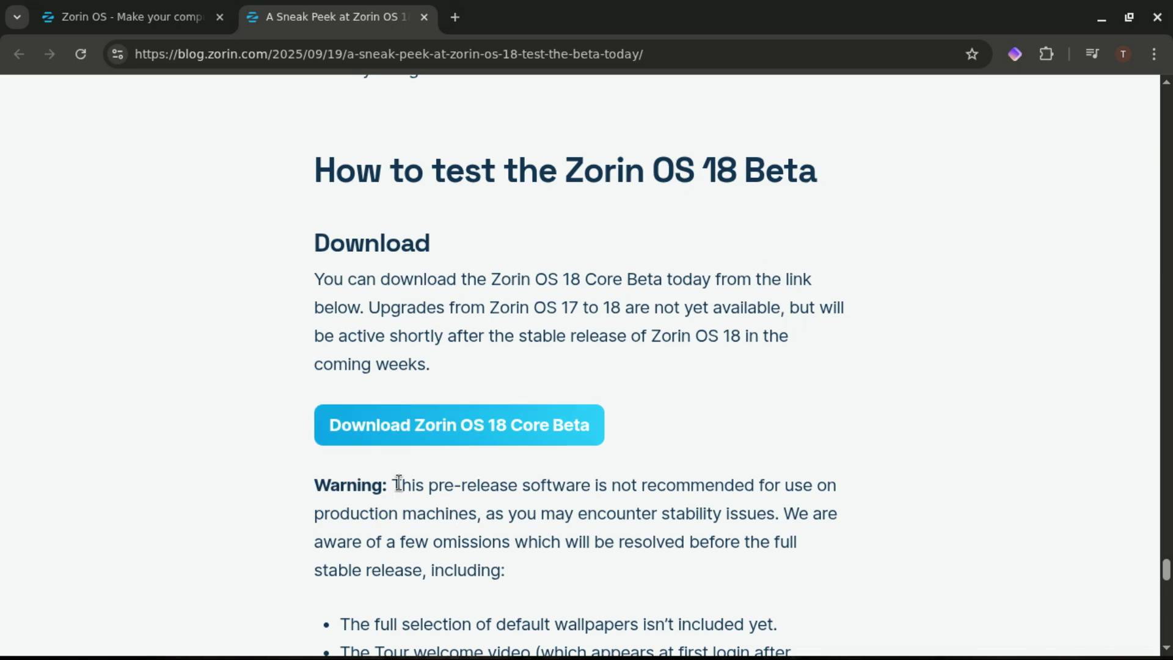
Read the start of the pre-release warning and request the download of Zorin OS 18 Core Beta.
left_click_drag(391, 484, 528, 495)
left_click(526, 494)
left_click(538, 425)
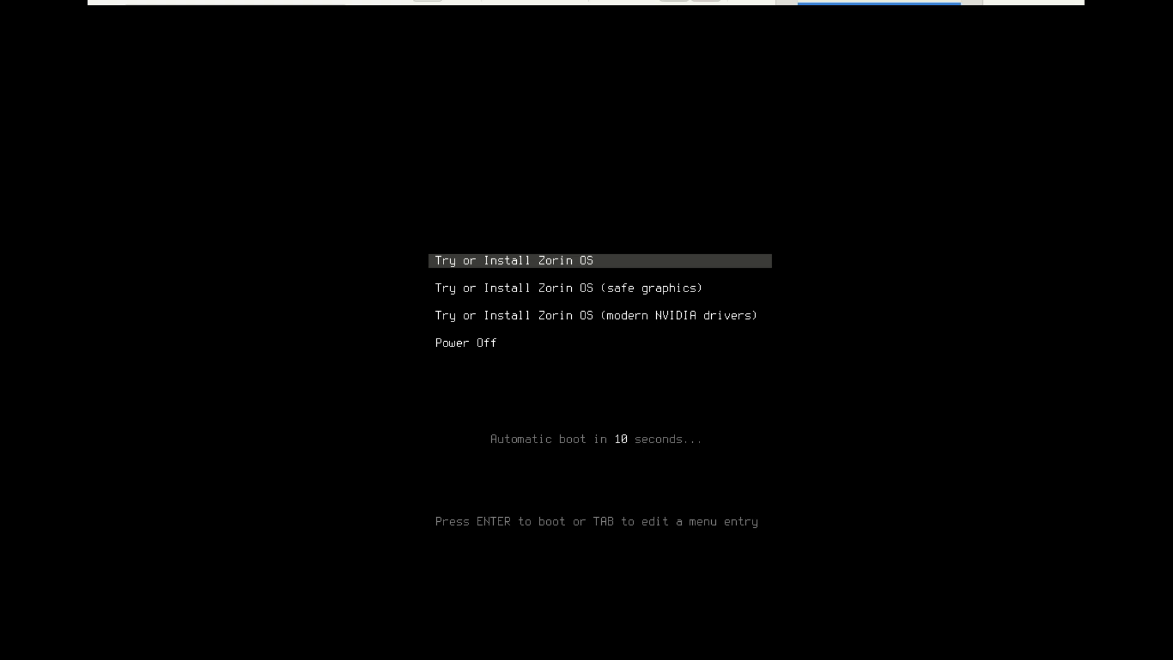
Look over the boot menu entries, boot Zorin OS and log in with the account password.
key("Down")
key("Down")
key("Down")
key("Up")
key("Up")
key("Up")
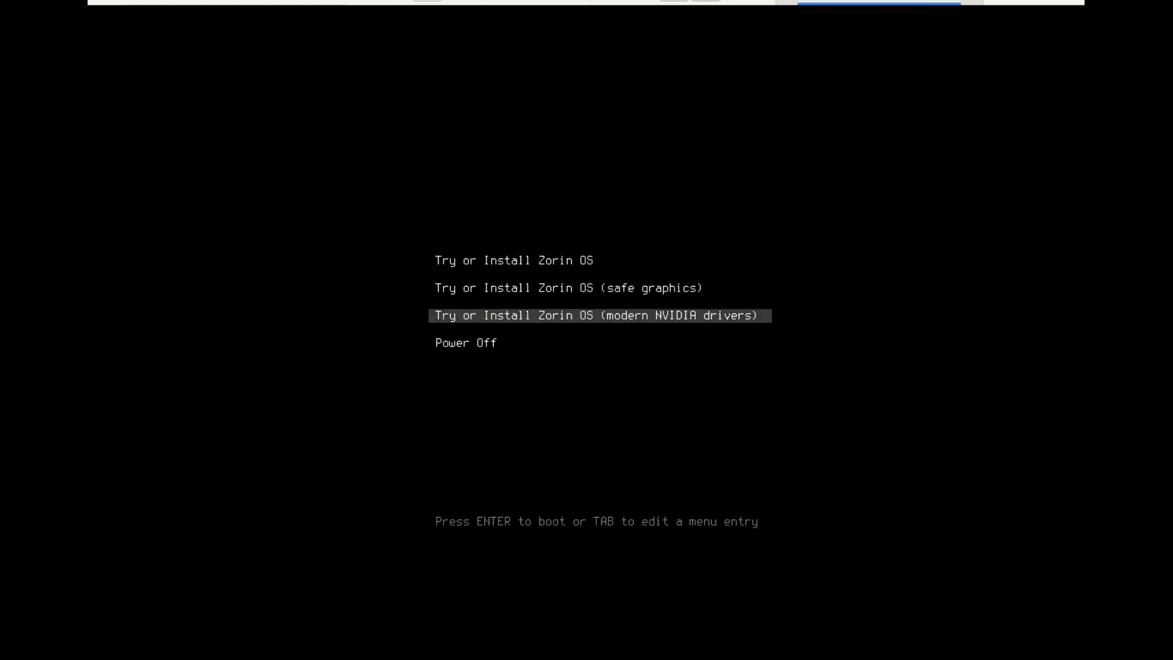
key("Return")
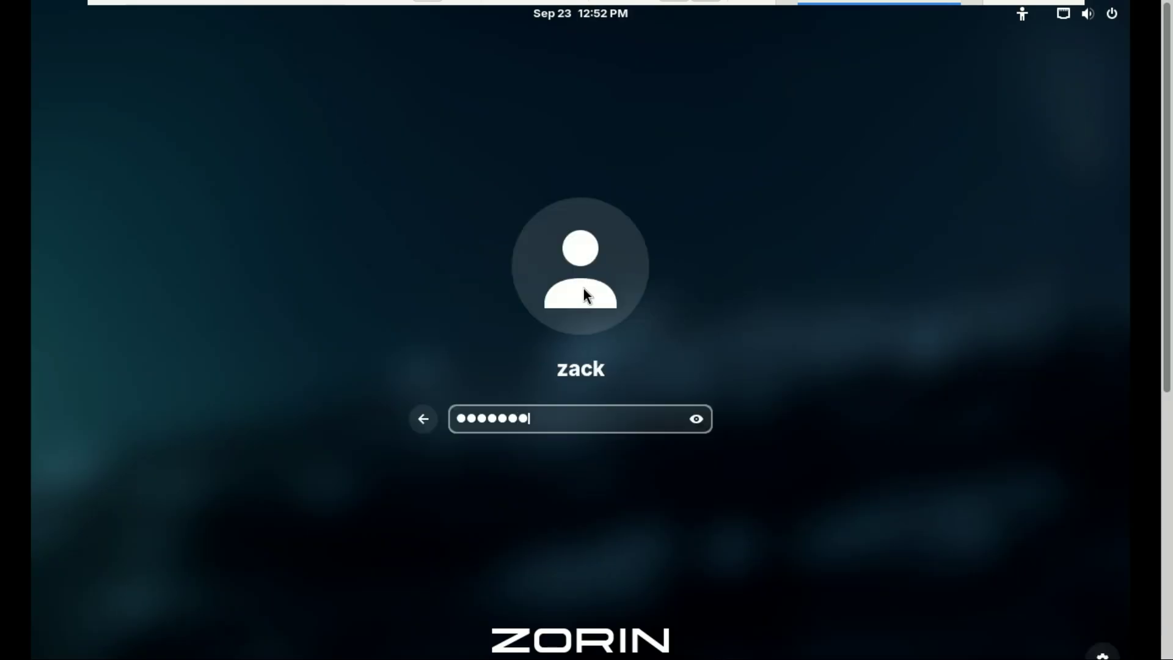
type("*")
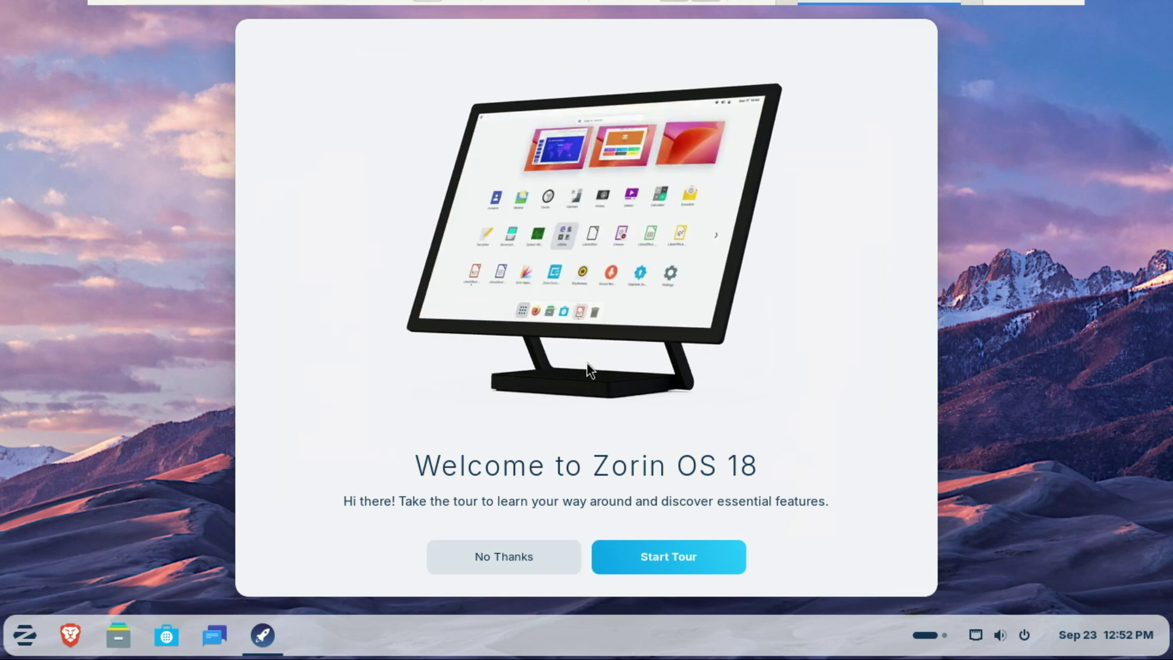
Start the Zorin OS 18 welcome tour, go through all its pages and close it.
left_click(695, 558)
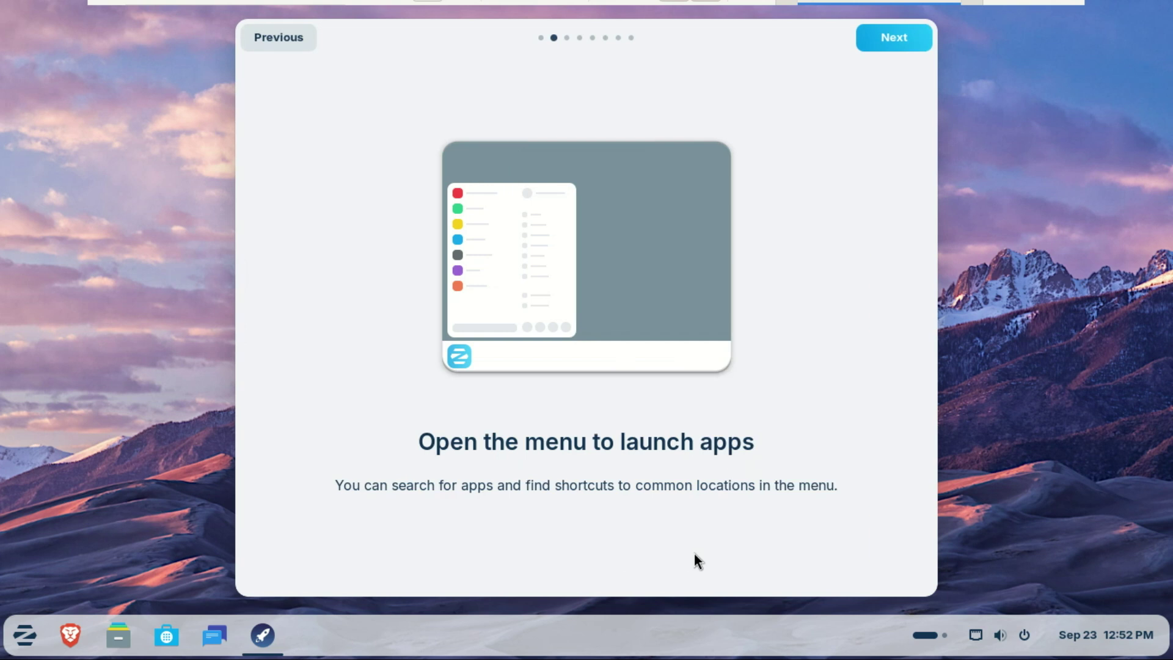
left_click(891, 46)
double_click(892, 46)
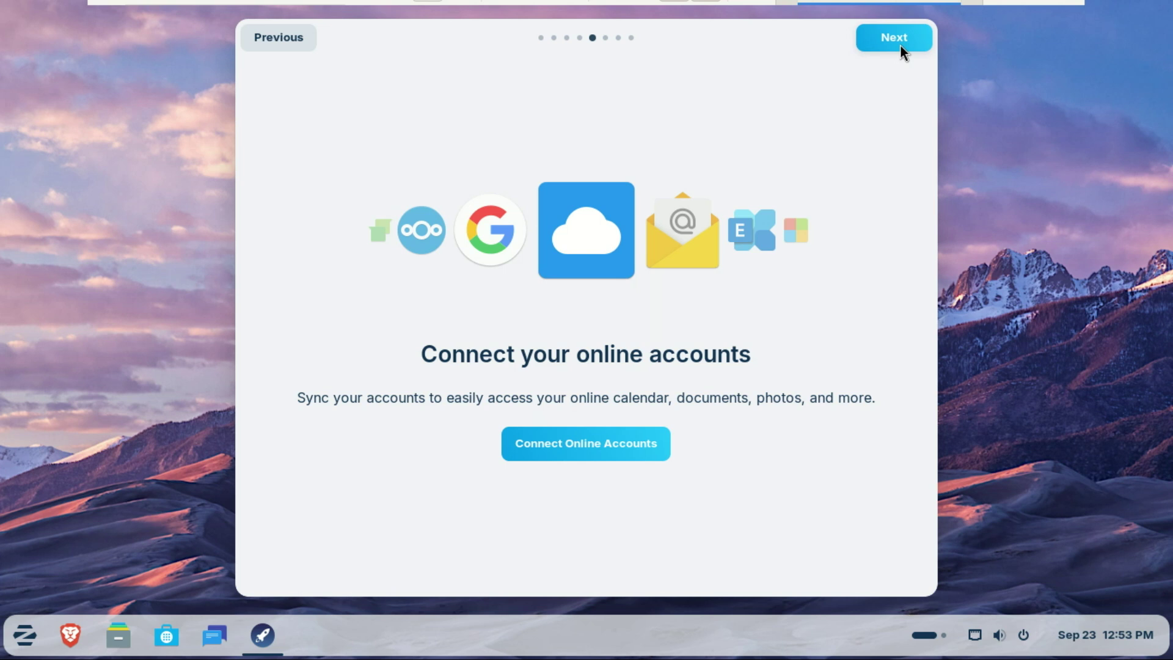
left_click(900, 44)
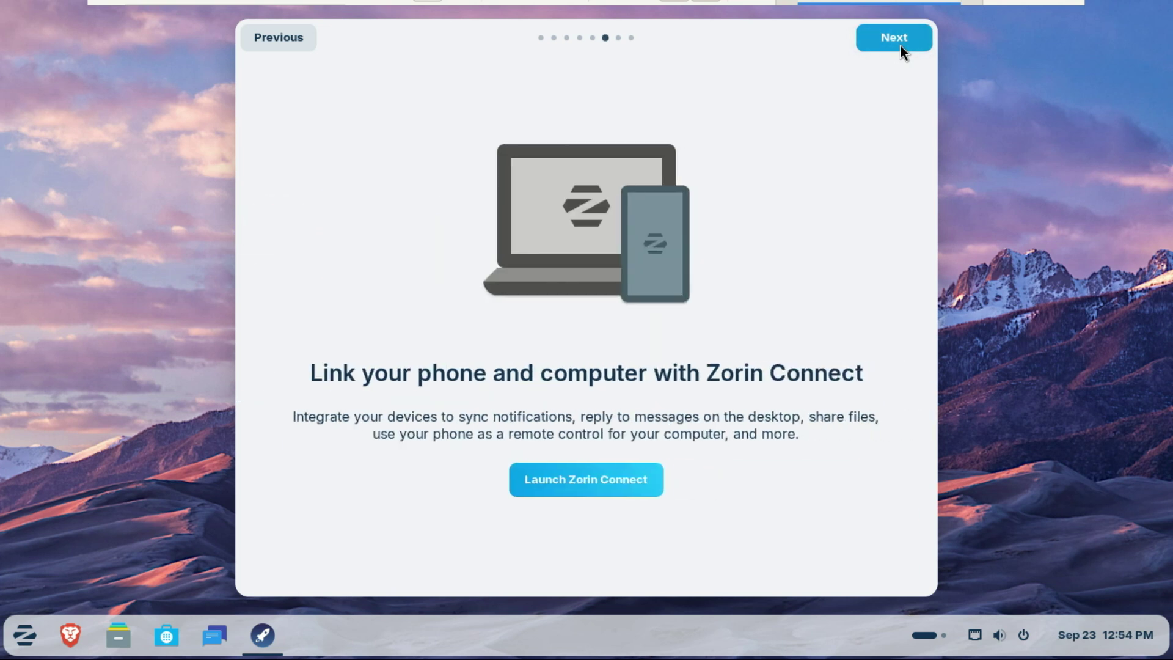
left_click(900, 44)
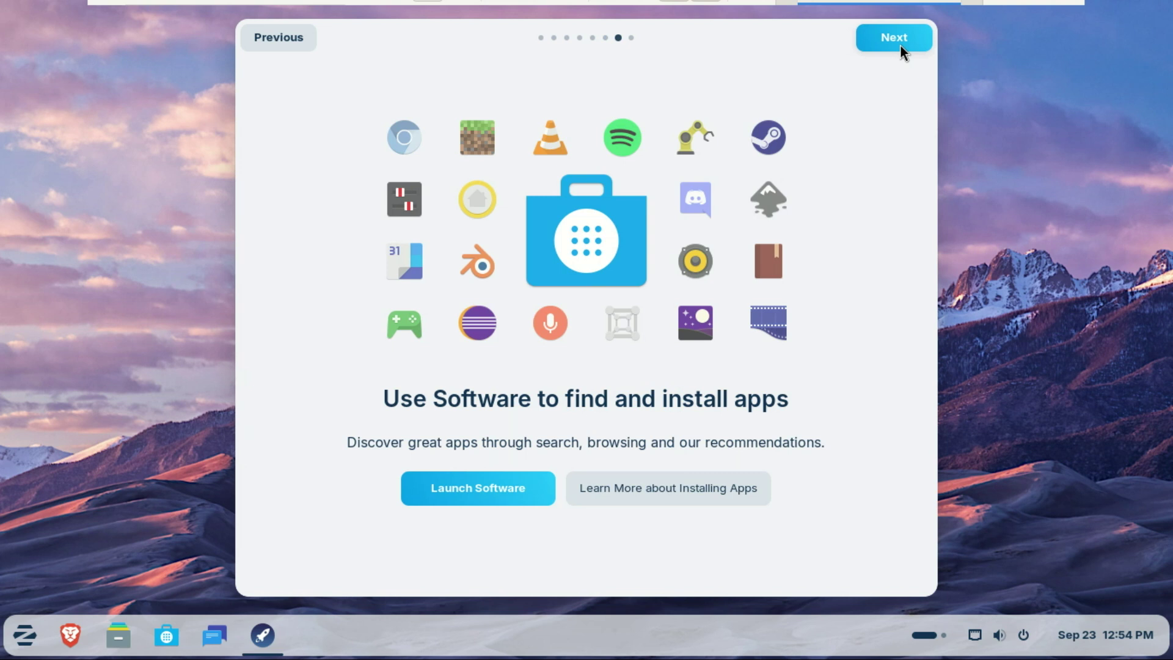
left_click(900, 44)
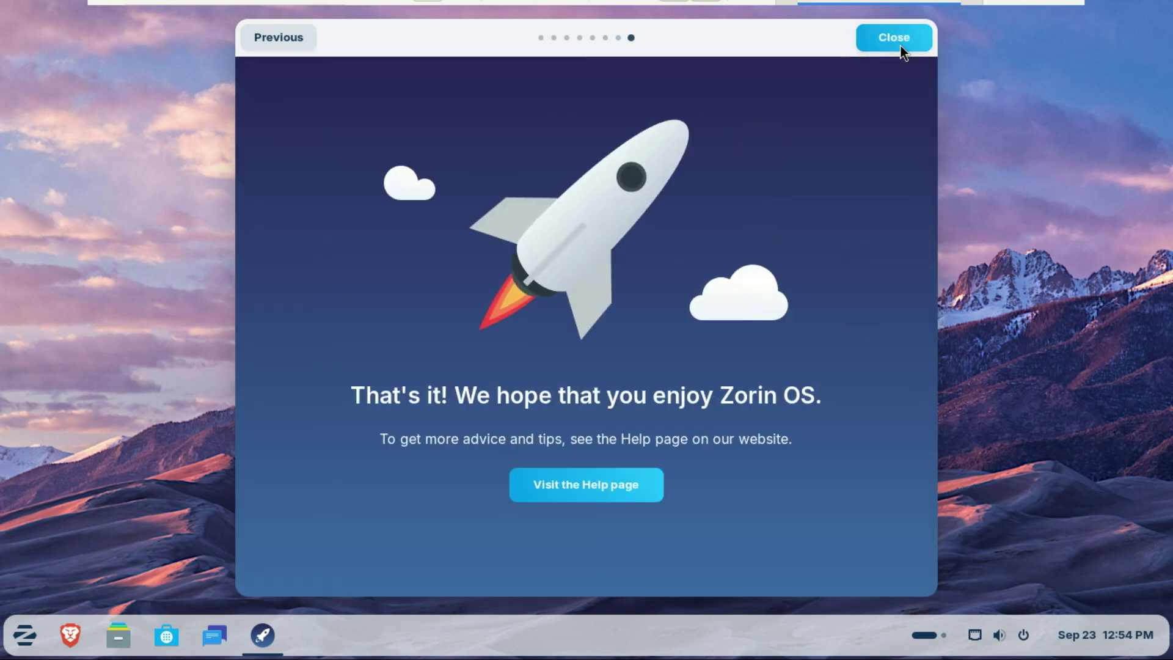
left_click(893, 38)
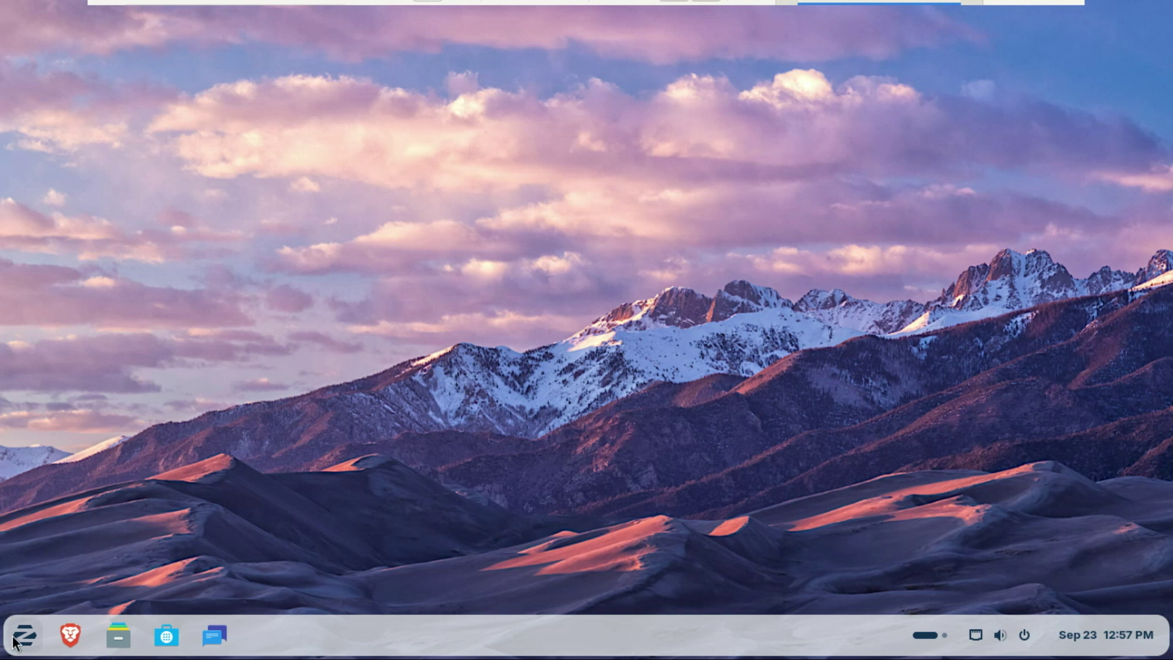
Browse the alphabetical list of all installed apps in the Zorin menu and close it.
left_click(18, 640)
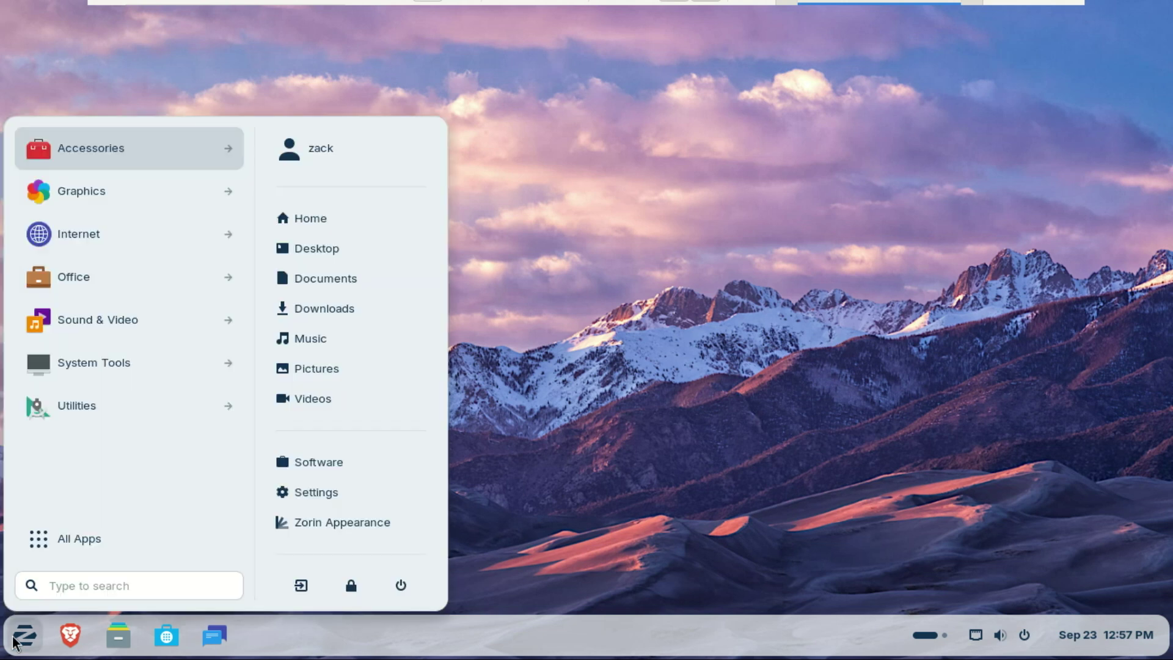
left_click(80, 537)
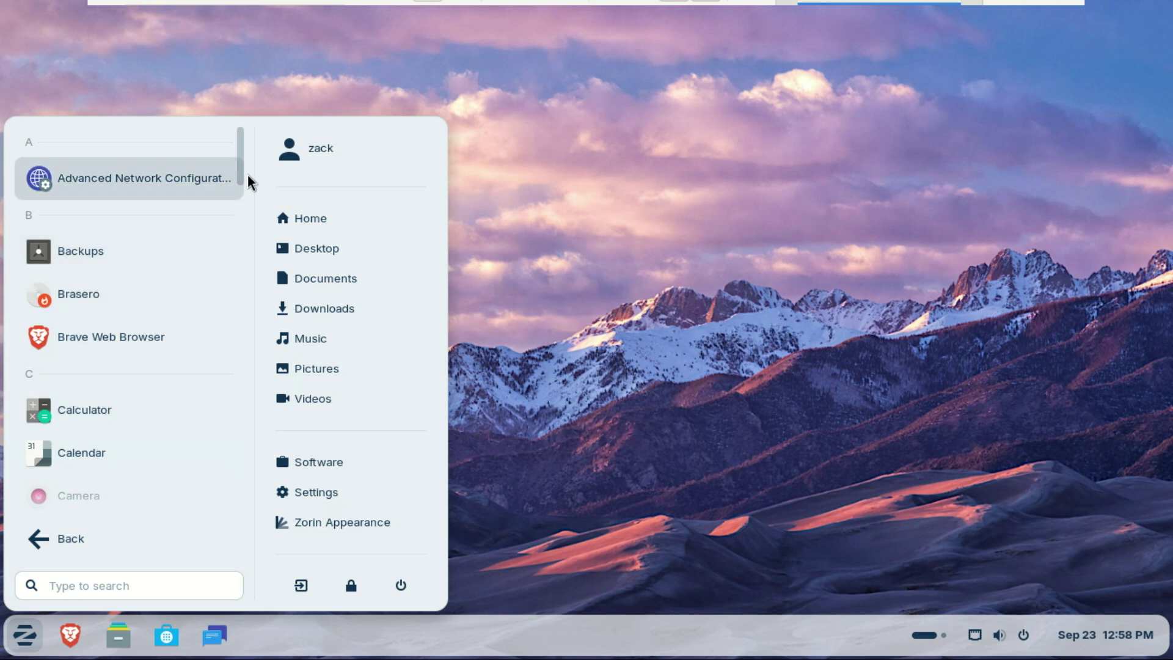
left_click_drag(240, 168, 250, 499)
left_click(769, 636)
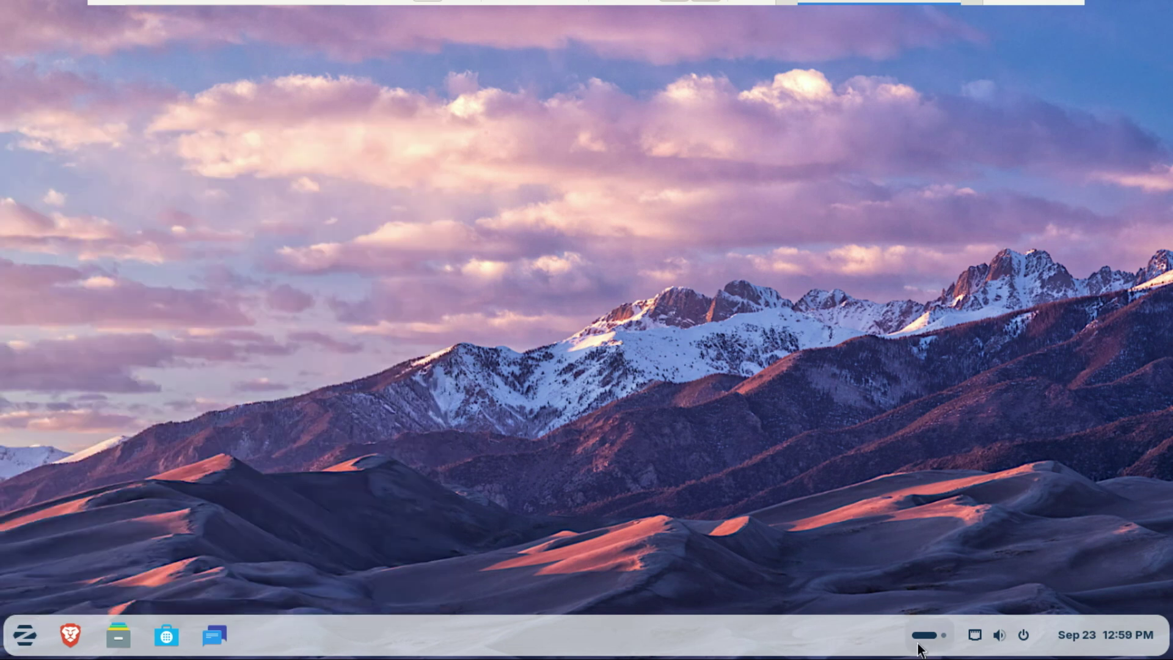
View the workspace overview and the calendar with notifications, closing each one again.
left_click(944, 643)
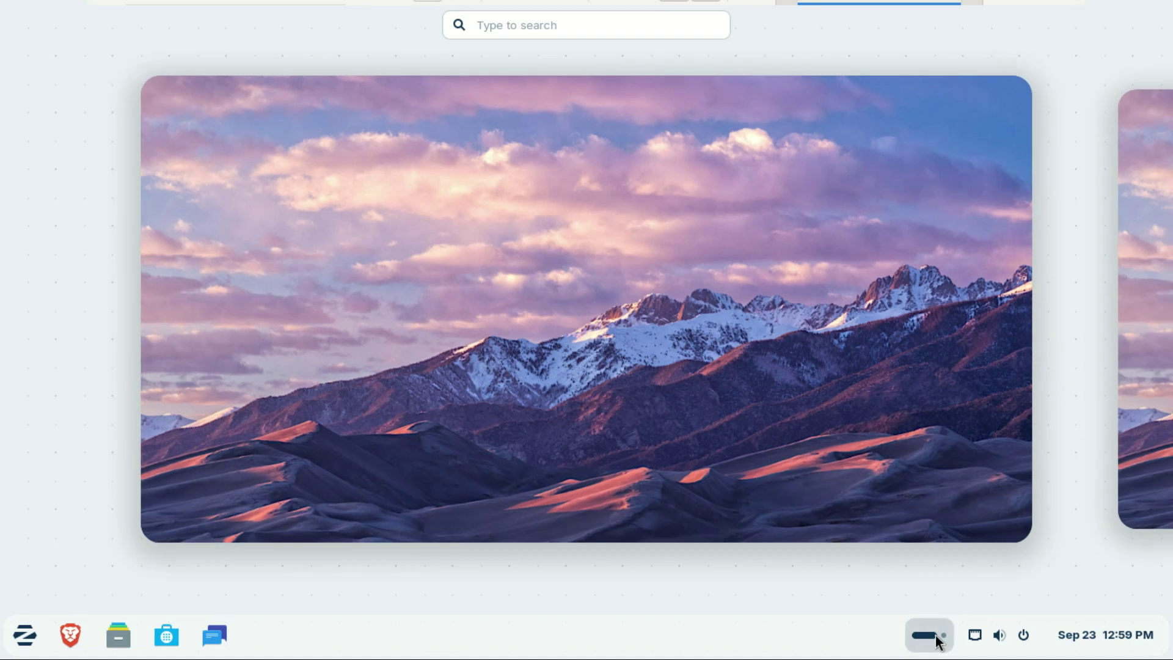
left_click(936, 635)
left_click(936, 634)
left_click(935, 635)
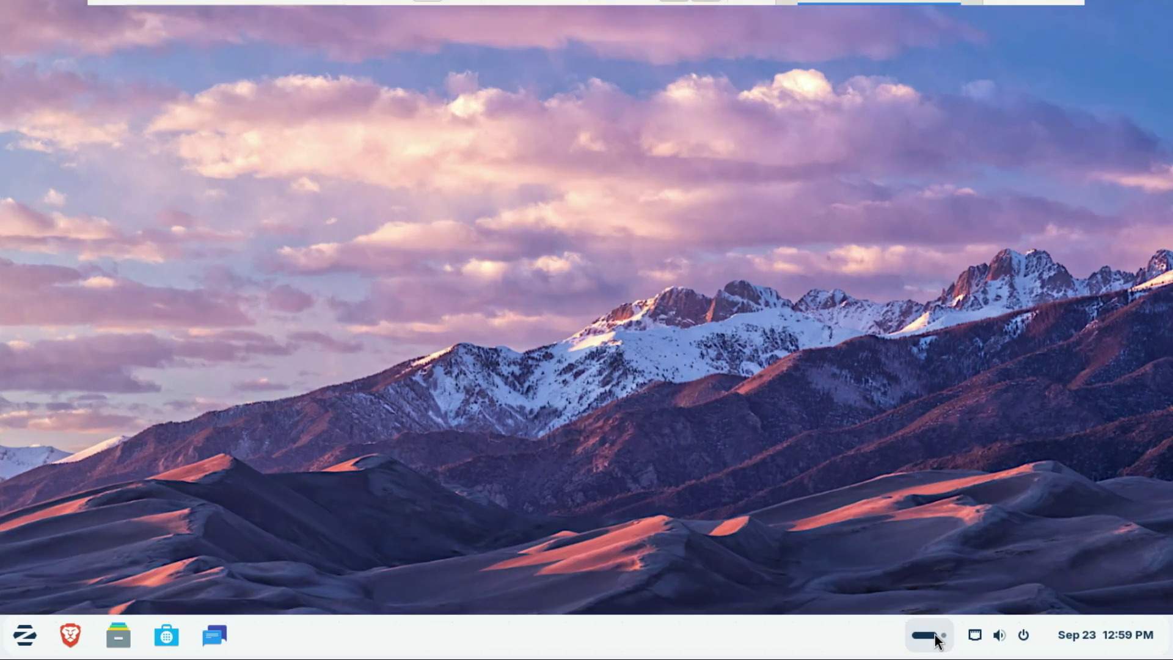
left_click(1110, 637)
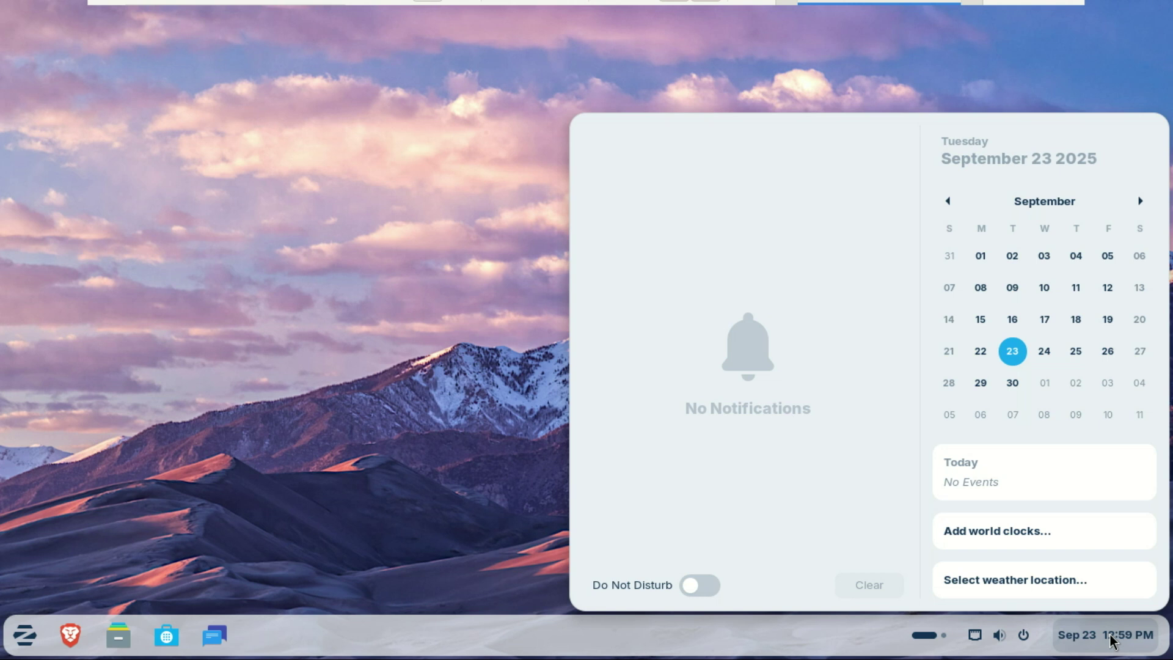
left_click(1110, 637)
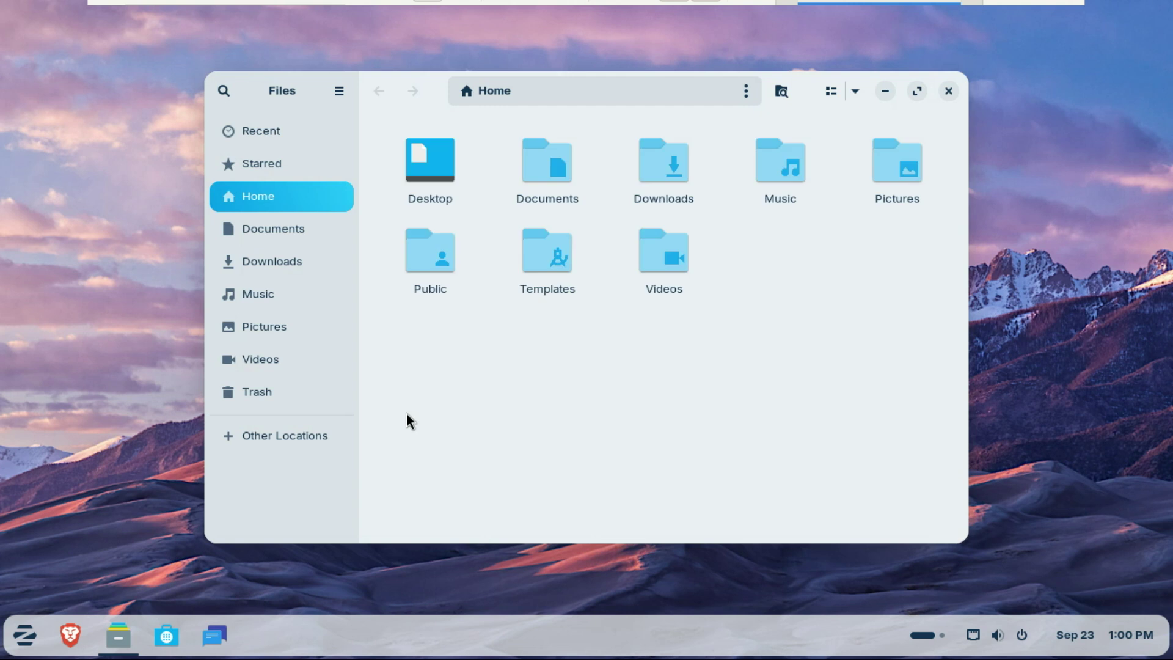
Maximize the Files window, look through Documents, Downloads, Music, Pictures, Videos, Trash and Other Locations, and close it.
left_click(914, 92)
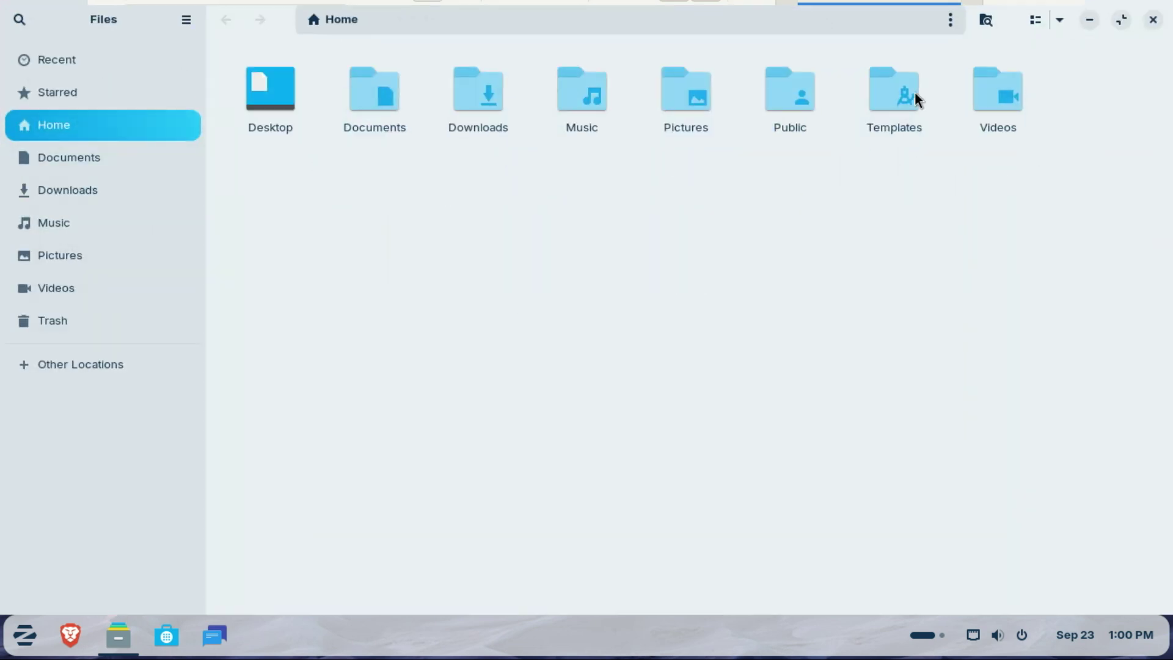
left_click(100, 161)
left_click(94, 189)
left_click(84, 225)
left_click(76, 256)
left_click(75, 289)
left_click(67, 323)
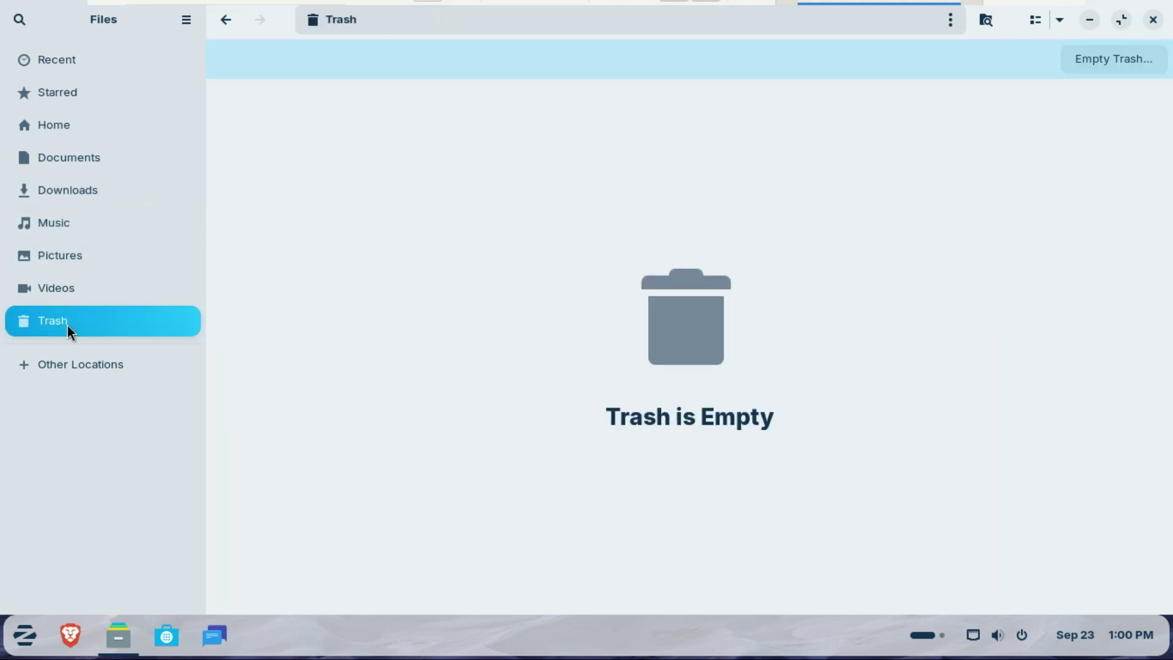
left_click(70, 363)
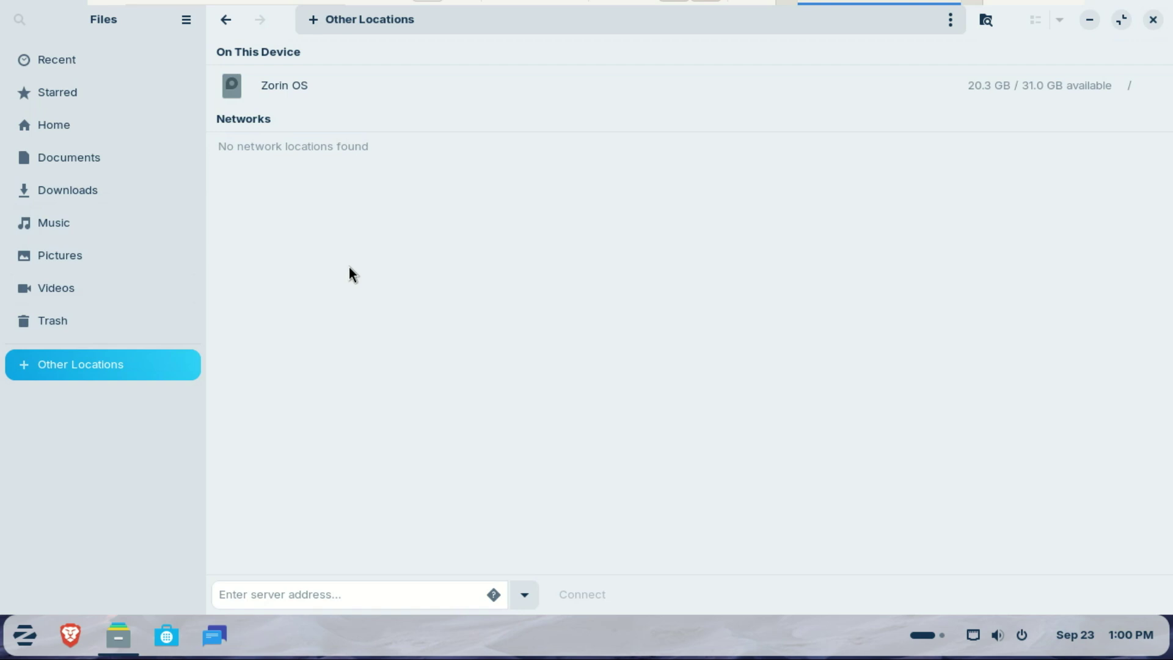
left_click(72, 158)
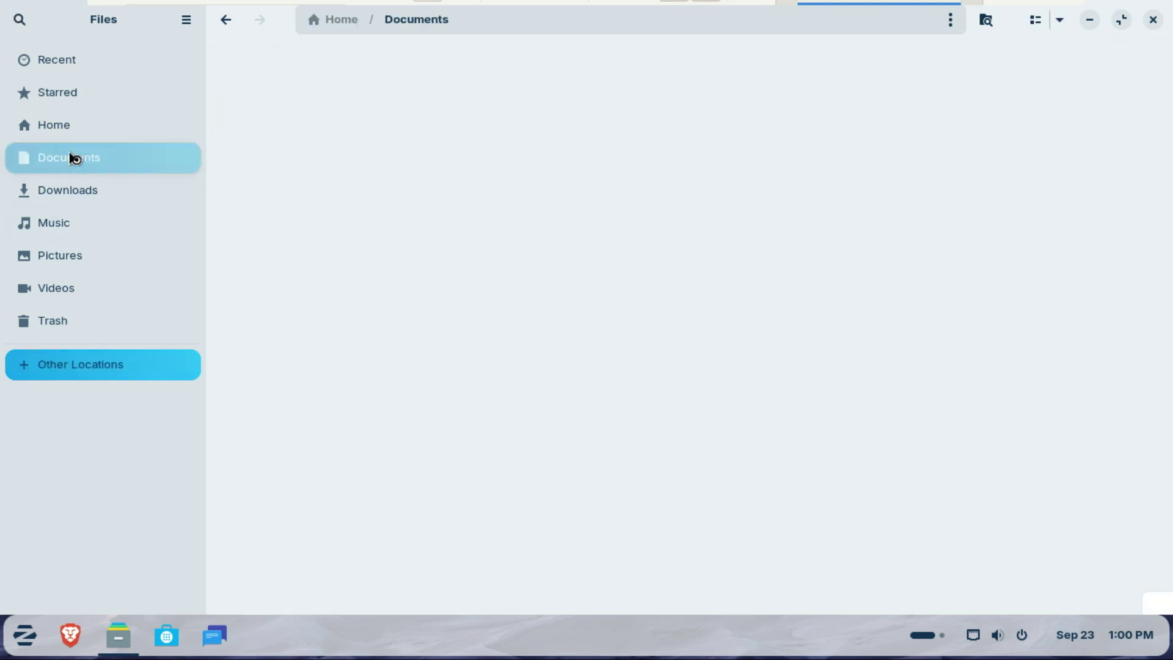
left_click(1153, 20)
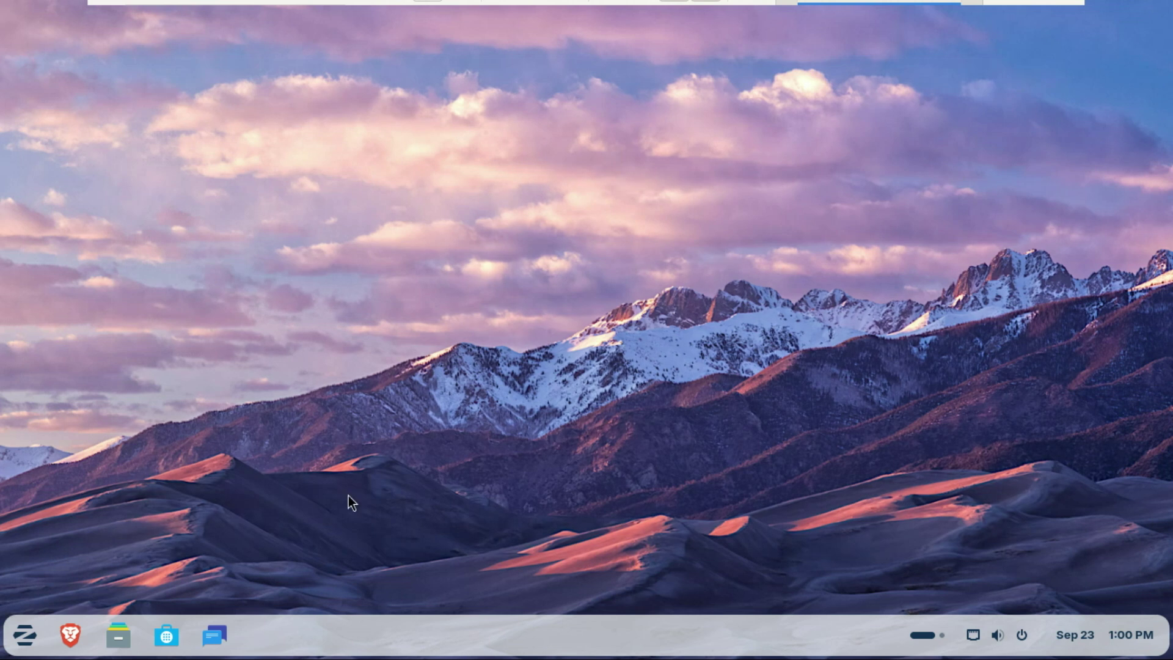
Find Settings by searching for "sett", view it maximized including the Power page, and close it.
left_click(23, 642)
left_click(85, 580)
type("sett")
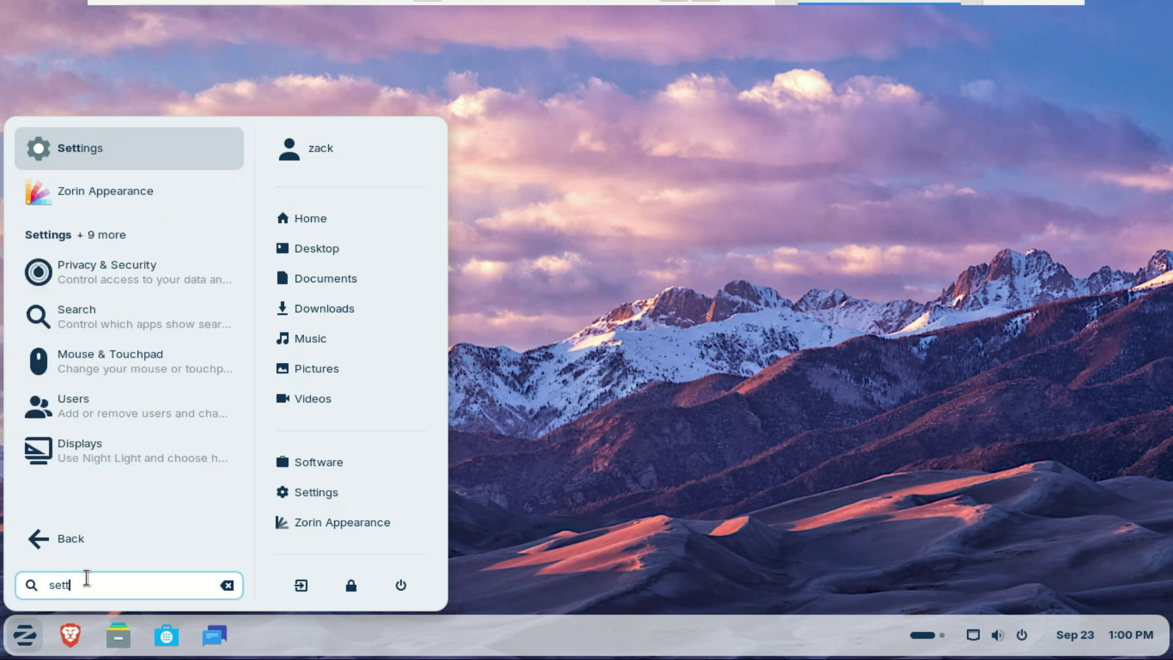
left_click(121, 149)
left_click(953, 55)
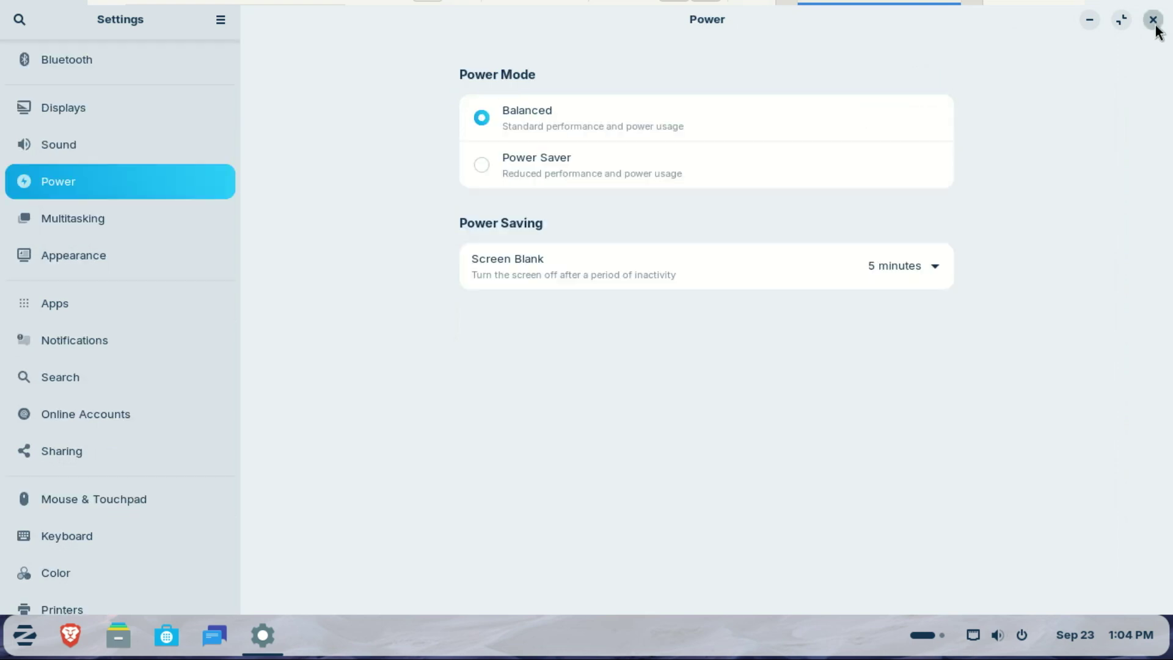
left_click(1153, 21)
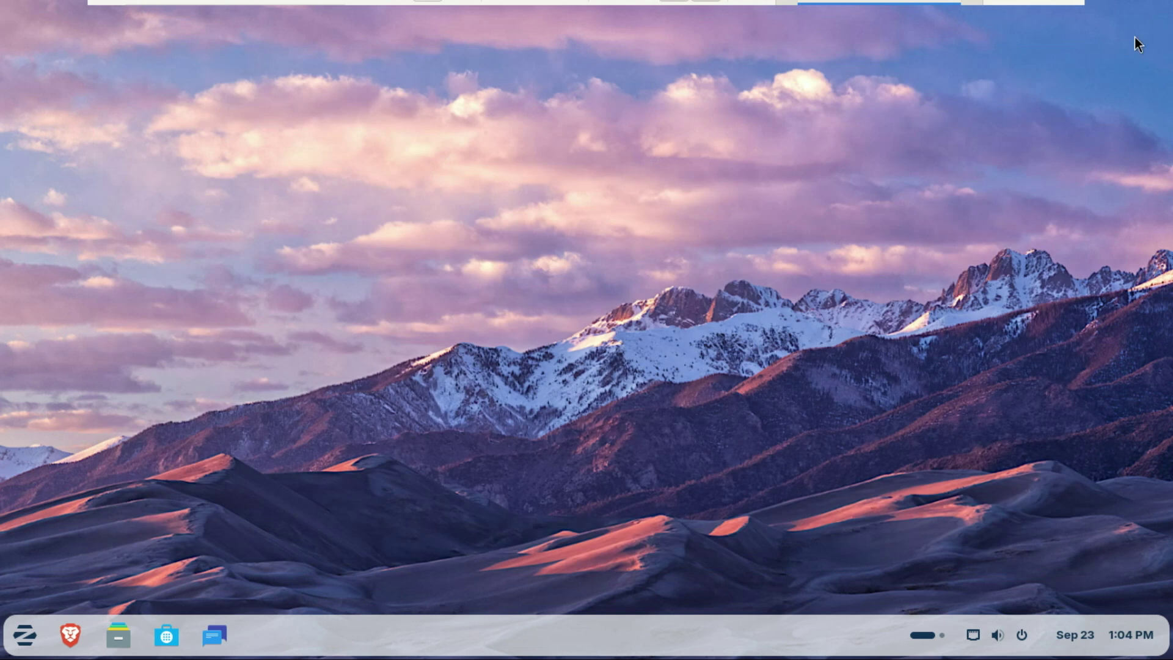
Find Evolution by searching for "evol", launch it and advance its setup wizard past Restore from Backup without restoring anything.
left_click(25, 635)
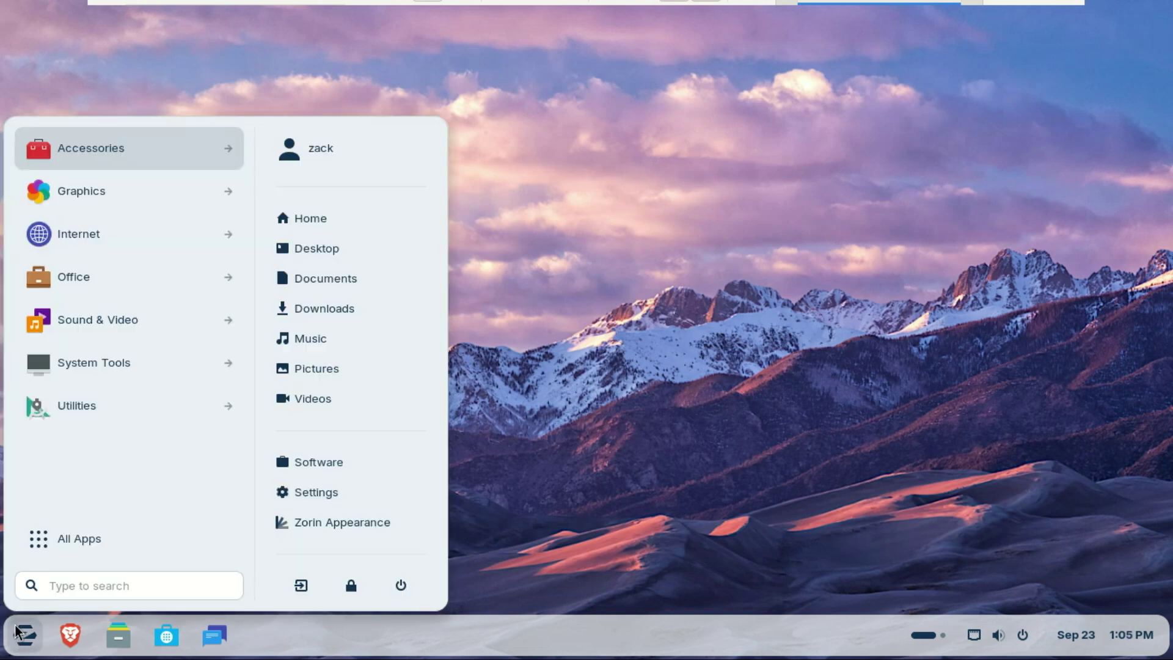
left_click(91, 586)
type("evol")
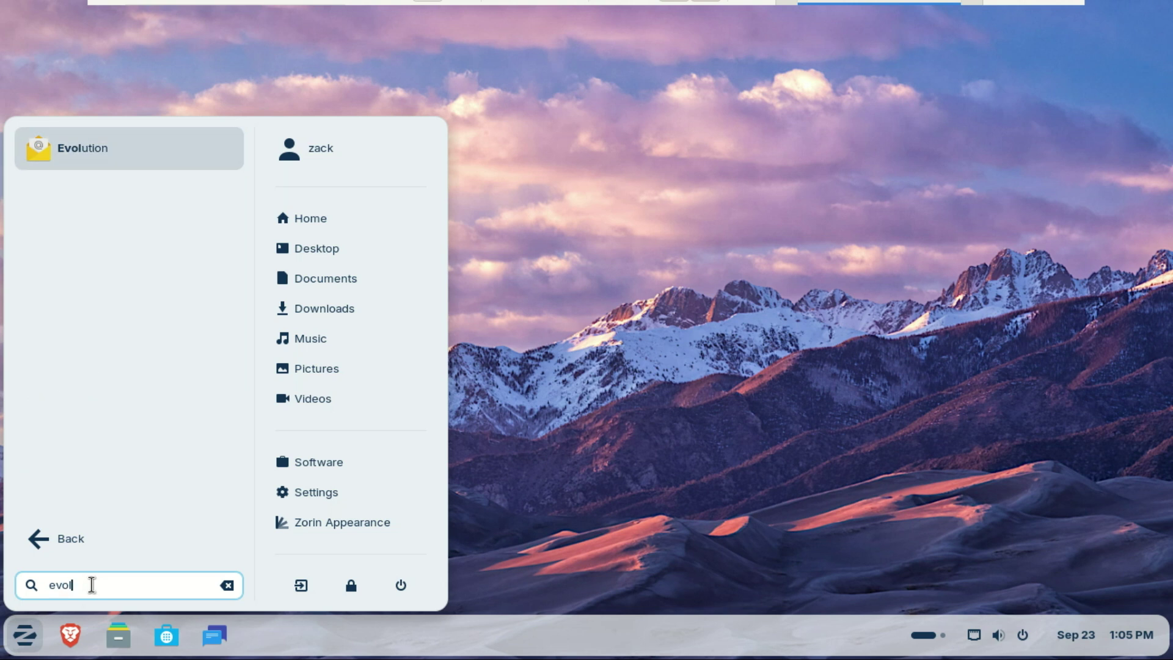
left_click(112, 157)
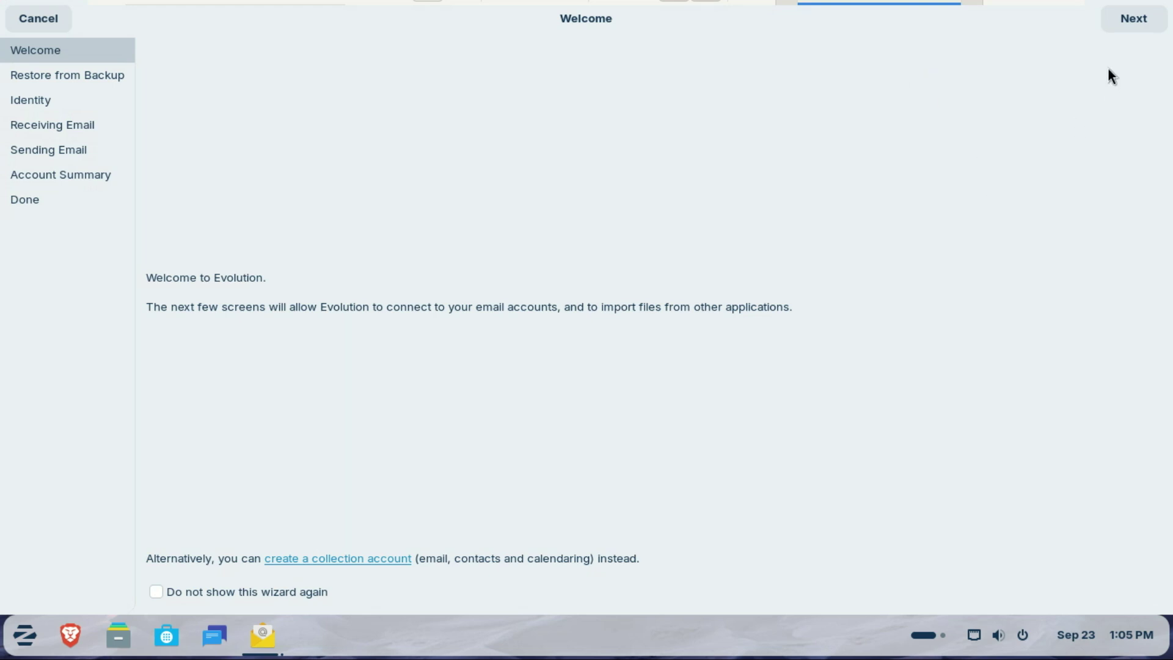
left_click(1126, 19)
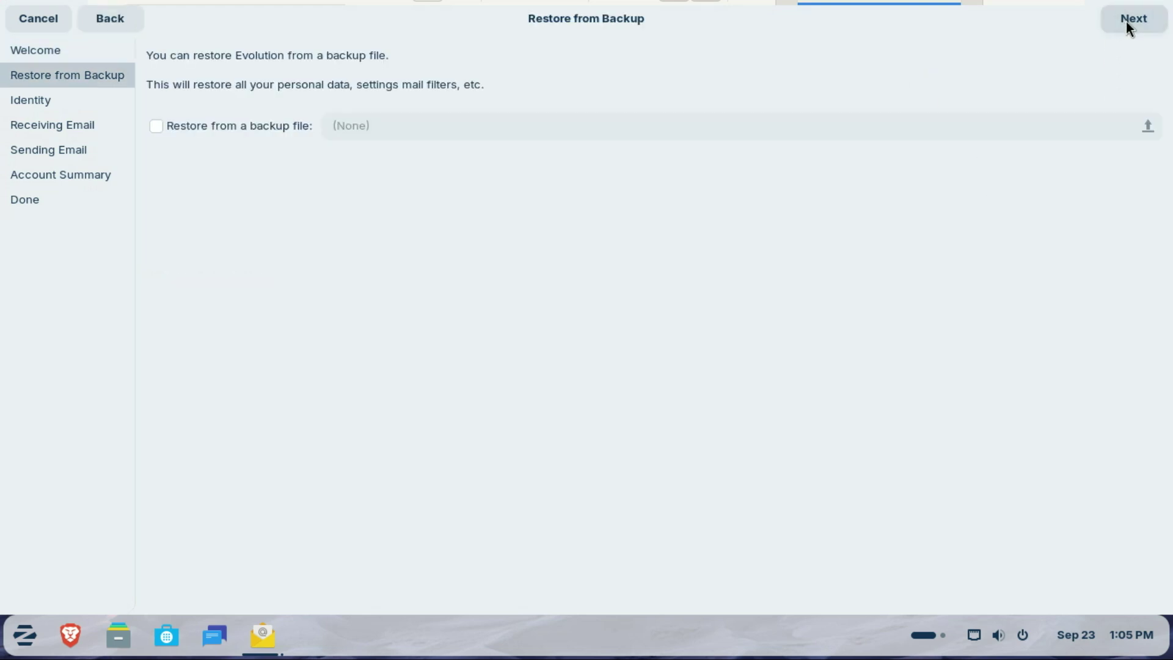
left_click(1126, 19)
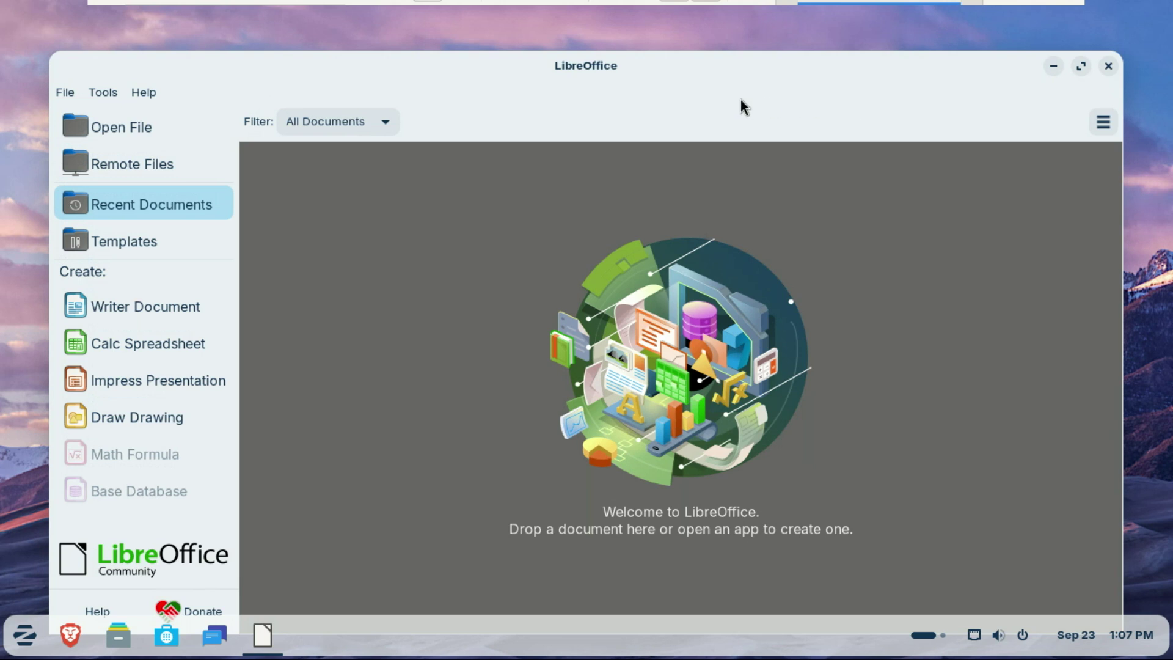
Tile the LibreOffice Start Center to the left half of the desktop and launch the Brave web browser.
left_click_drag(741, 107, 269, 65)
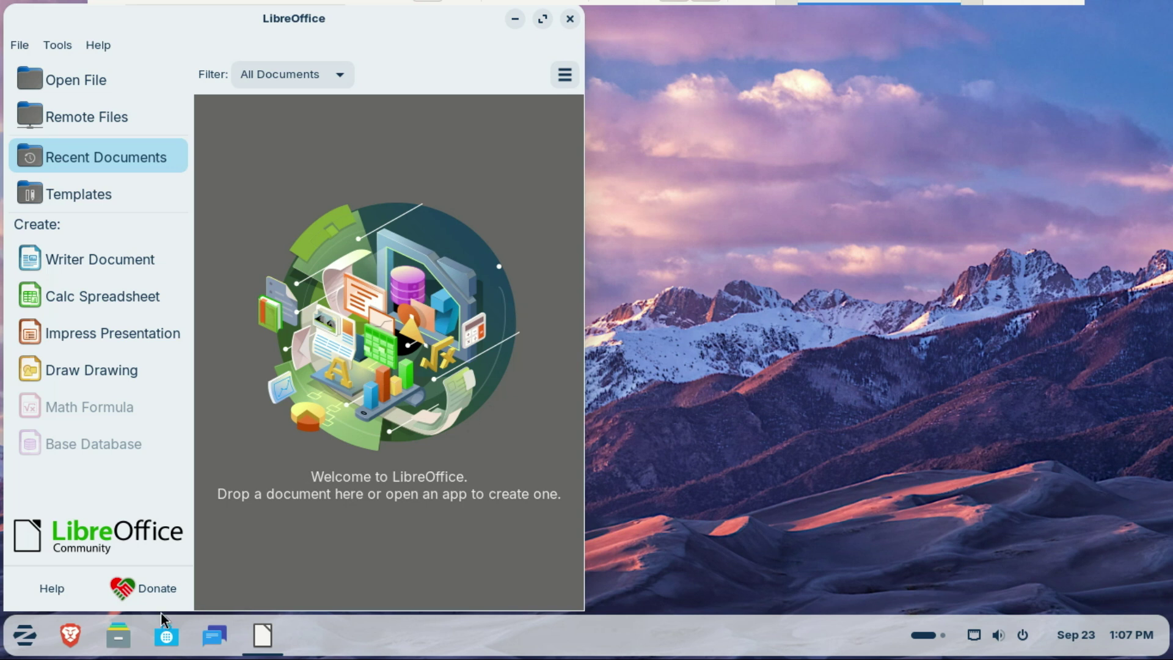
left_click(76, 641)
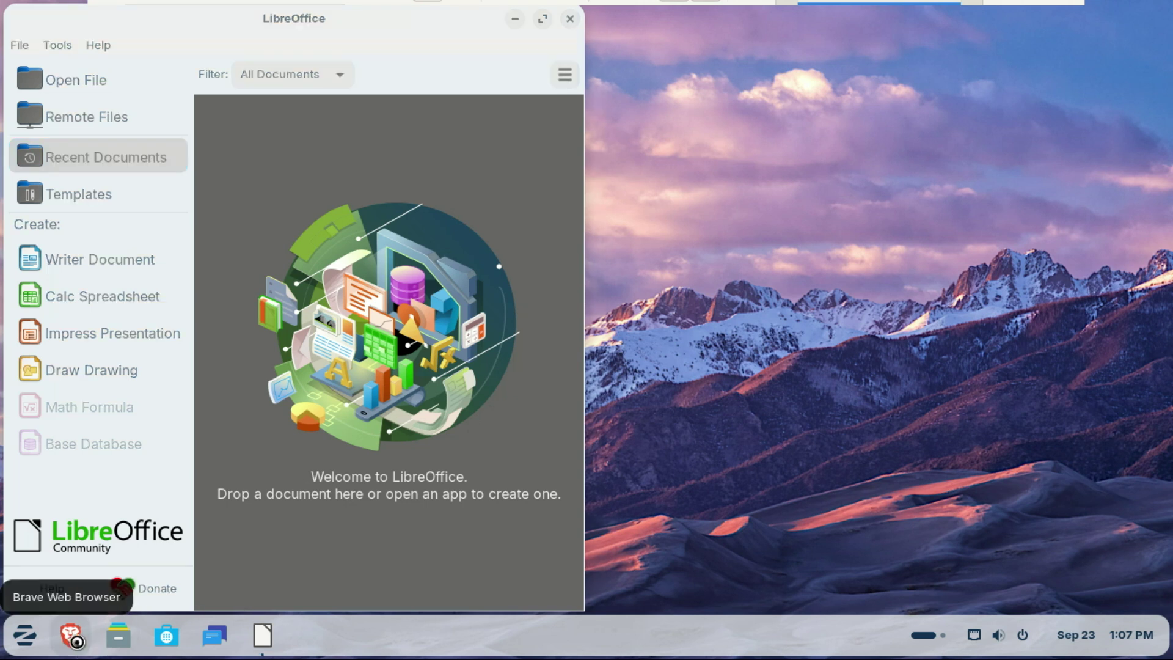
left_click(1123, 17)
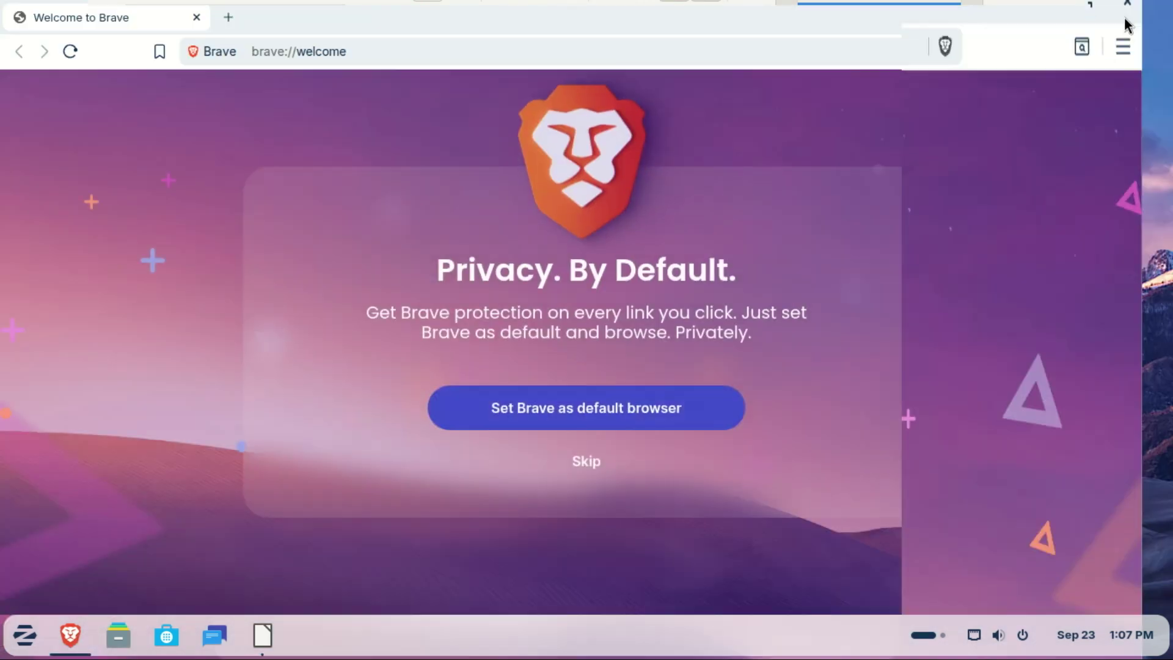
Restore the Brave window to a smaller floating window beside the tiled LibreOffice Start Center and bring LibreOffice to the front.
left_click_drag(420, 70, 872, 65)
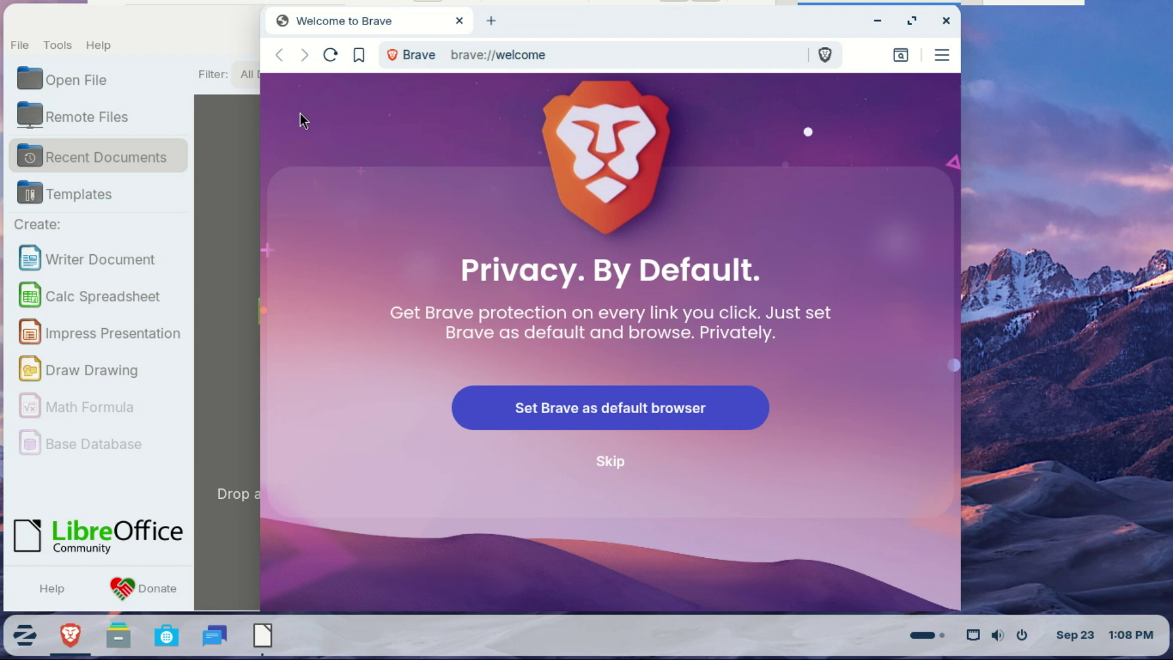
left_click(171, 65)
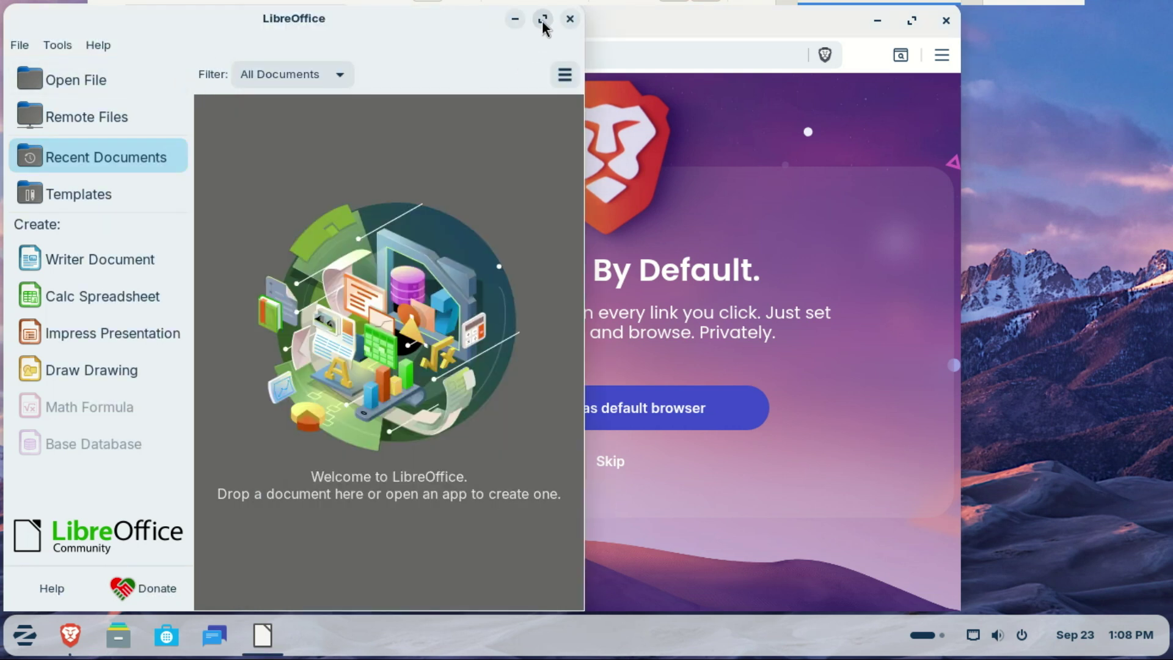
left_click(637, 39)
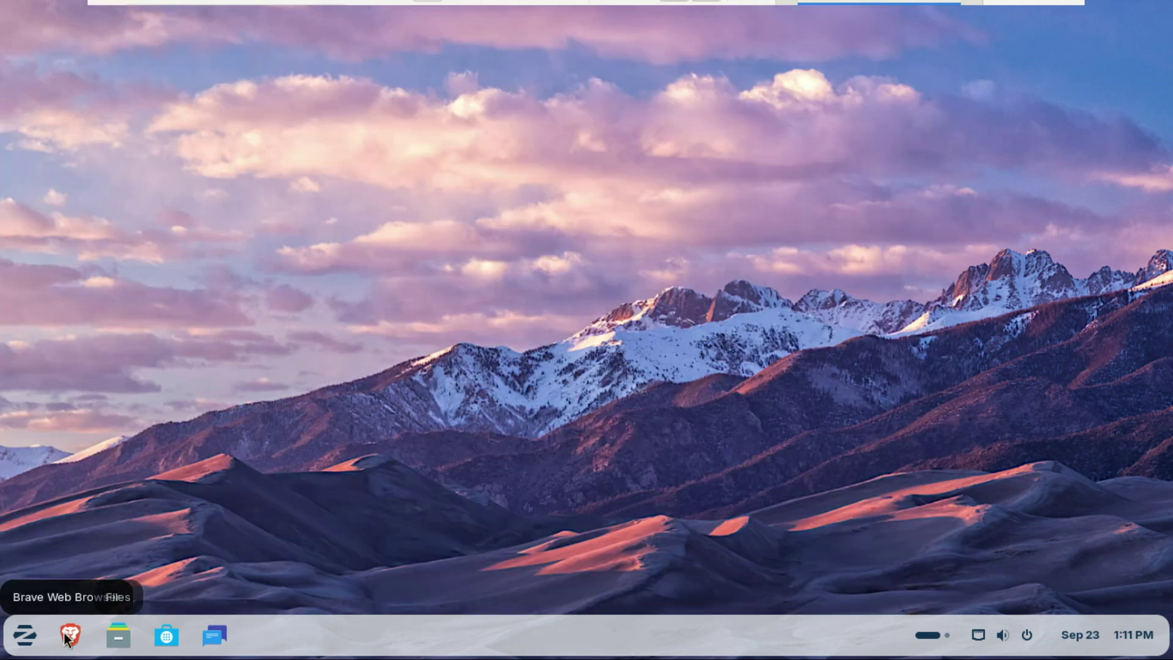
Find Web Apps by searching for "web ap", launch it and start adding a new web app.
left_click(25, 636)
type("web ap")
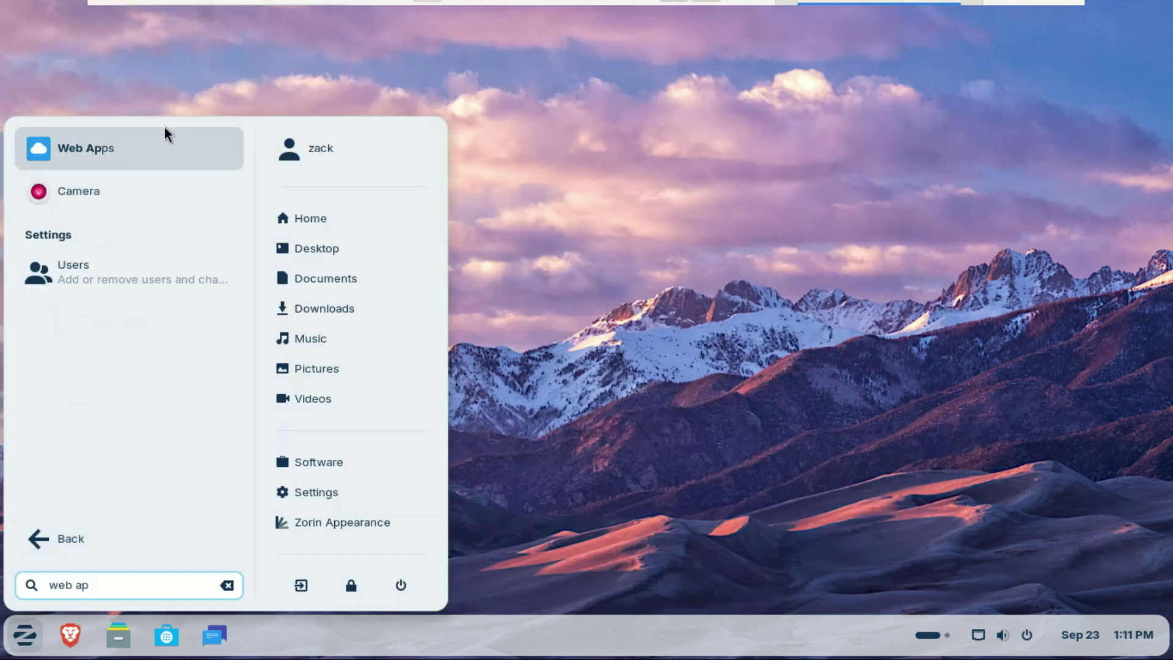
left_click(150, 148)
left_click(793, 102)
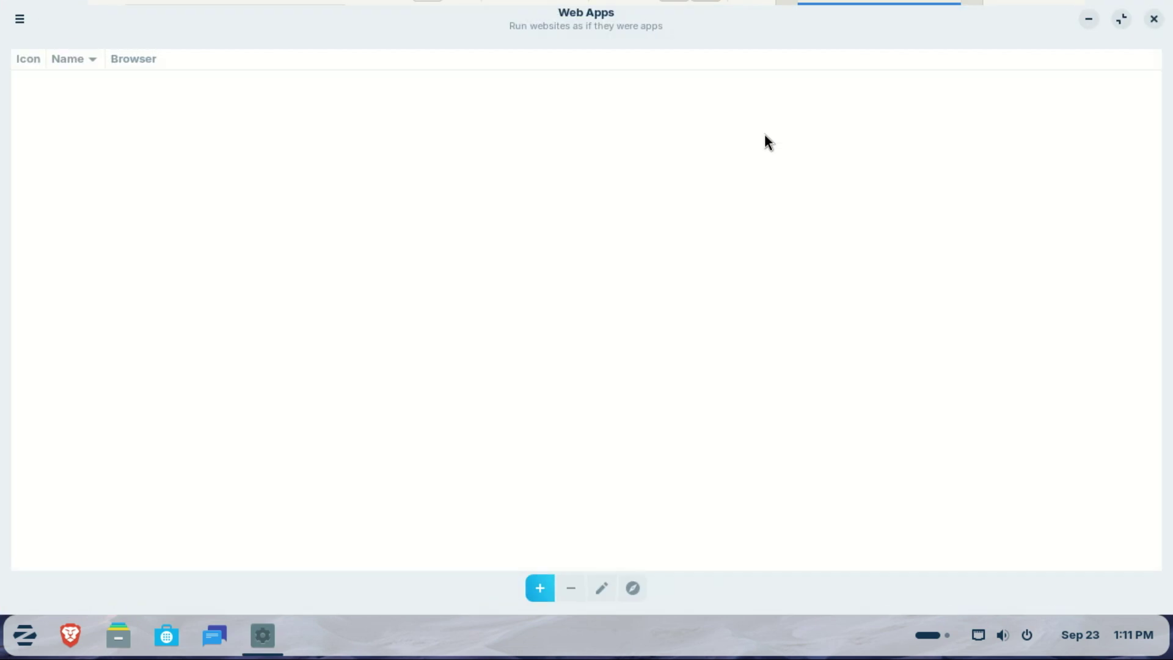
left_click(542, 588)
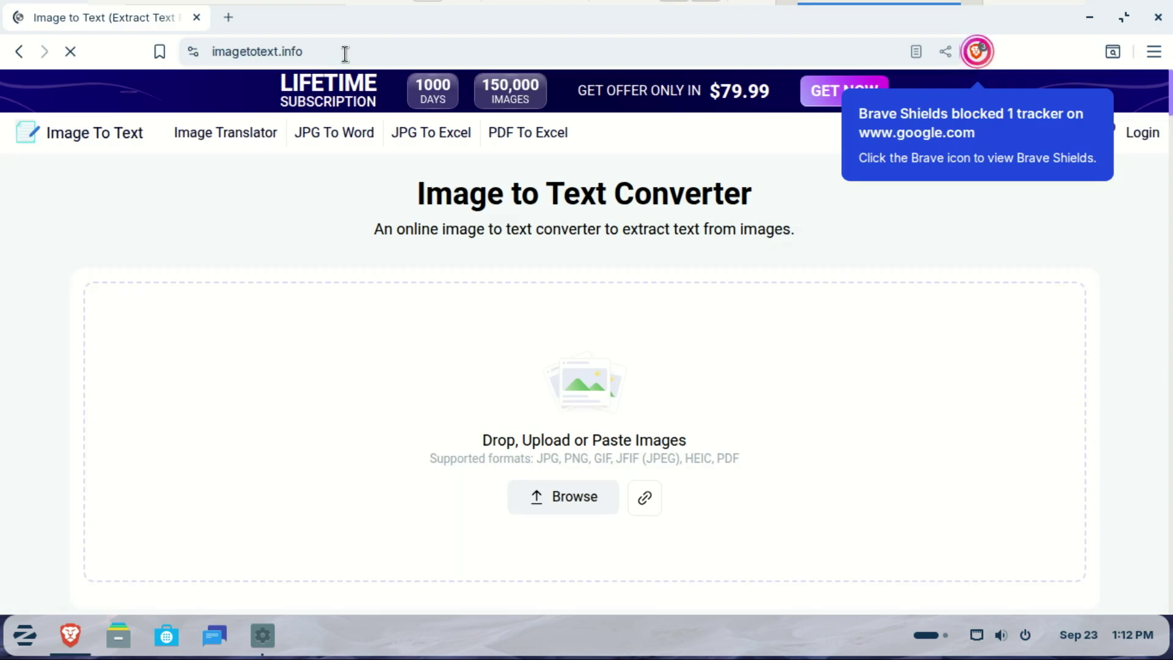
Copy the address of the imagetotext.info page in Brave and minimize the browser.
left_click(340, 52)
right_click(346, 54)
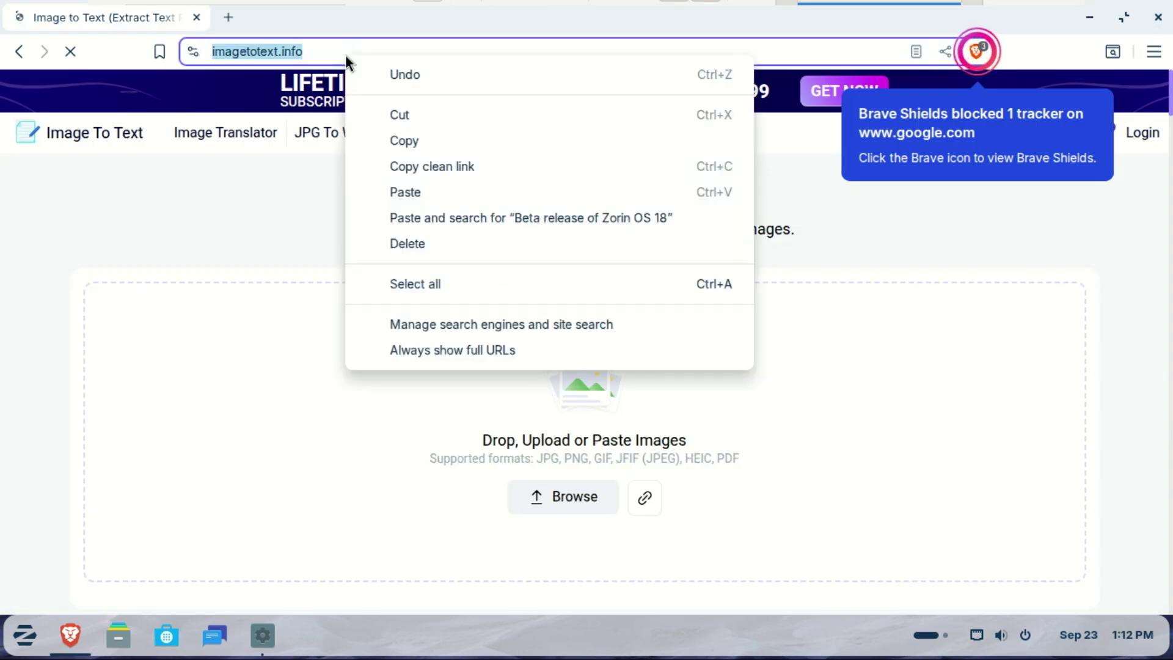
left_click(400, 142)
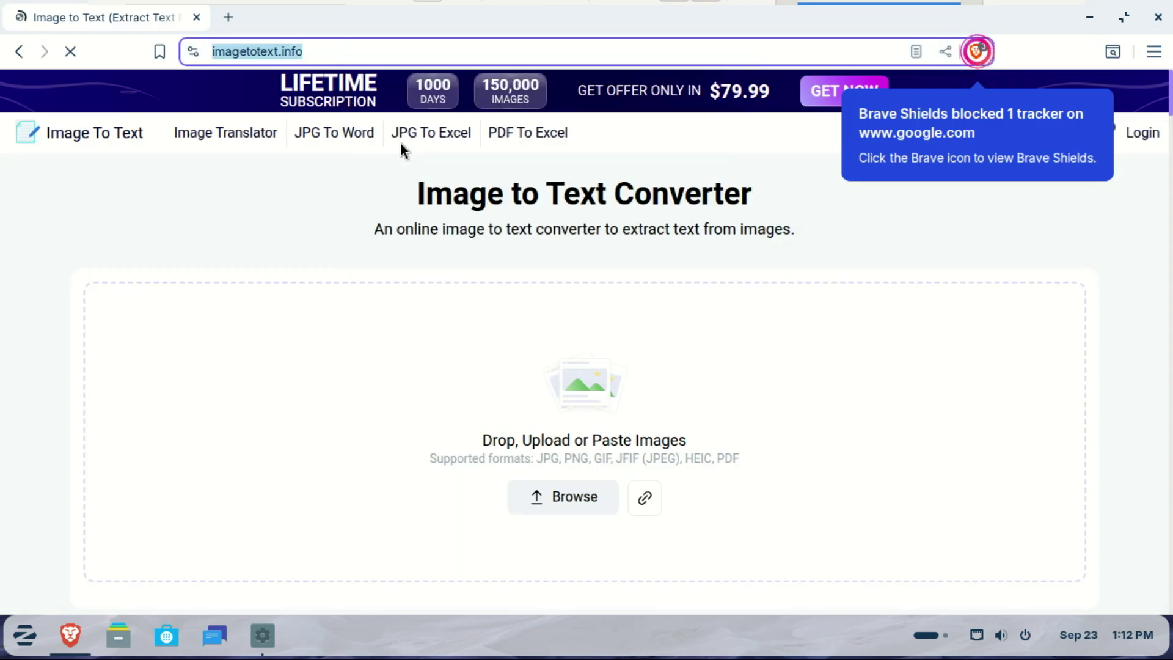
left_click(1087, 19)
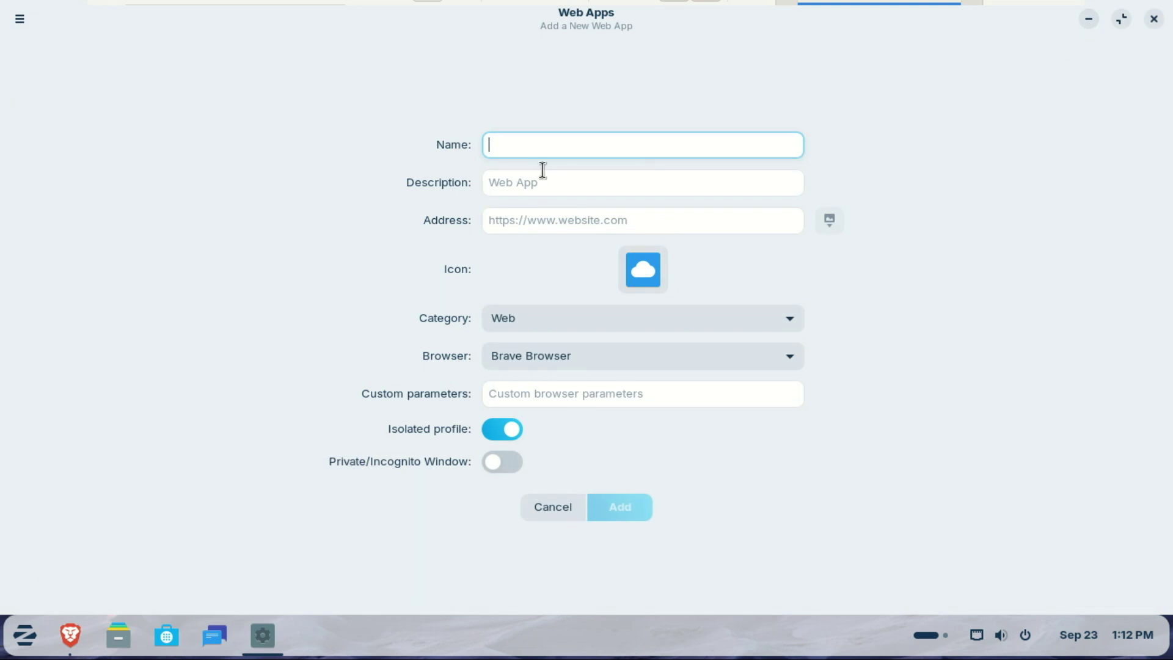
type("Image to Text")
key("Tab")
type("Image Converter")
left_click(532, 211)
key("ctrl+v")
key("Tab")
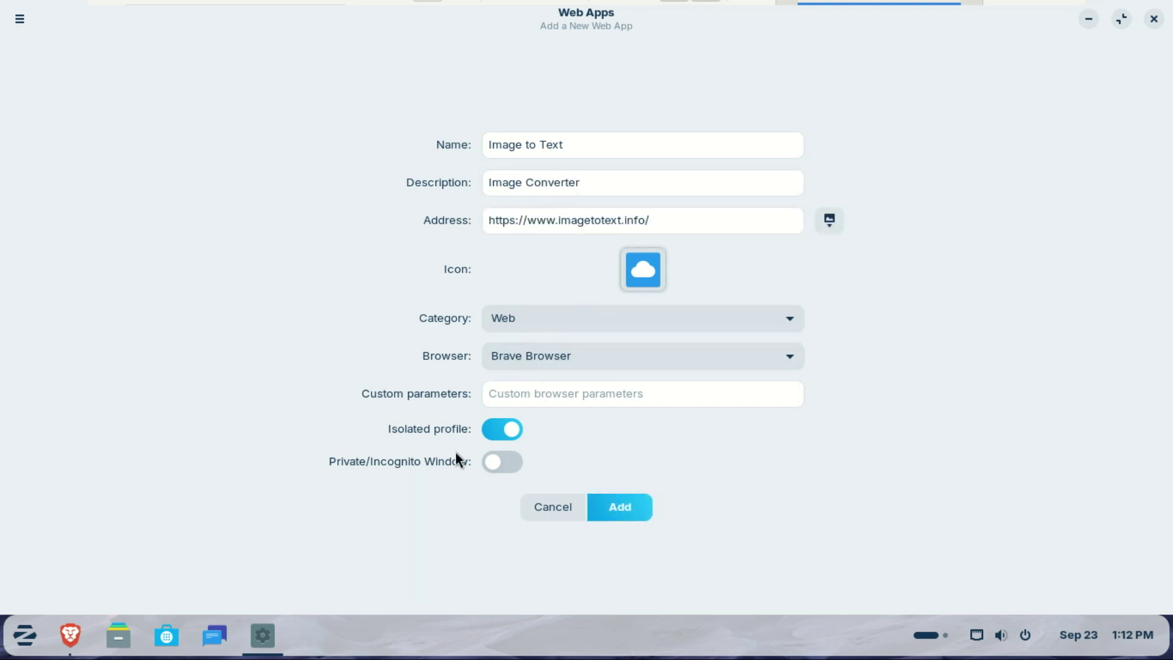
left_click(631, 505)
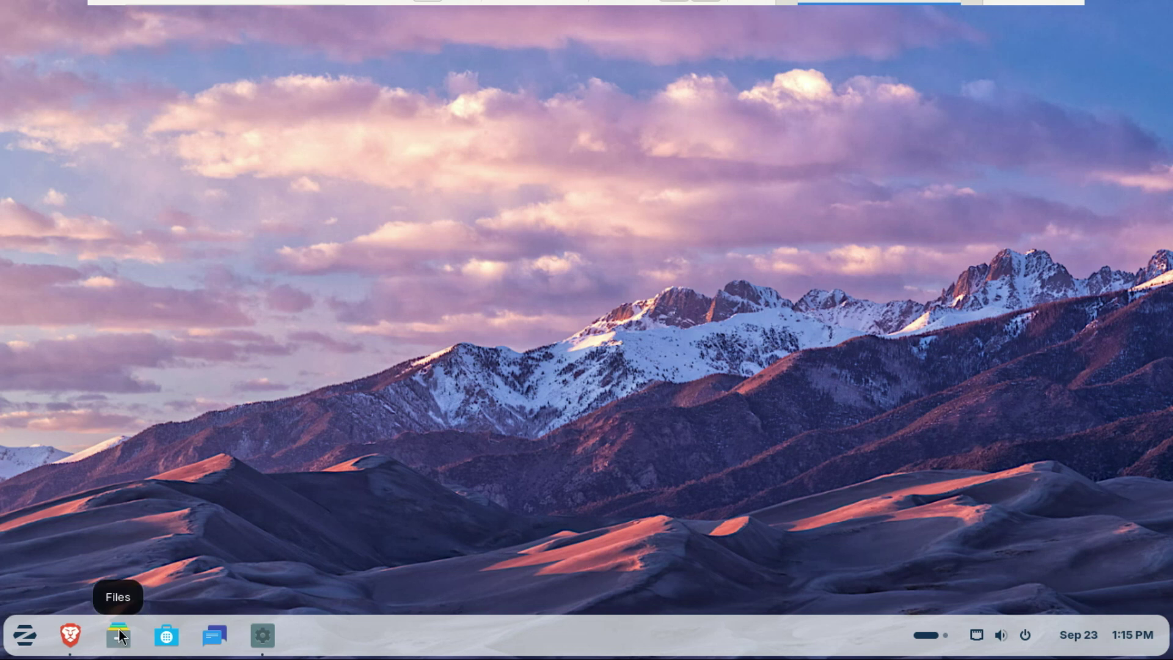
Find the Image to Text web app by searching for "im", launch it to try it out, and close it.
left_click(16, 645)
type("im")
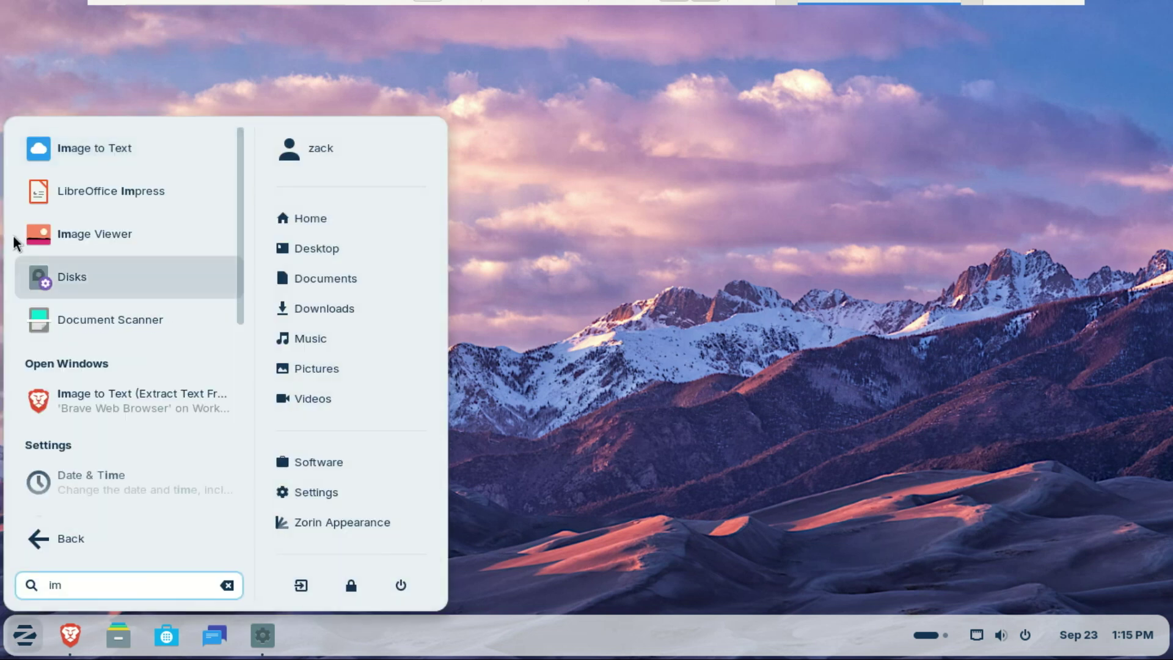
left_click(115, 146)
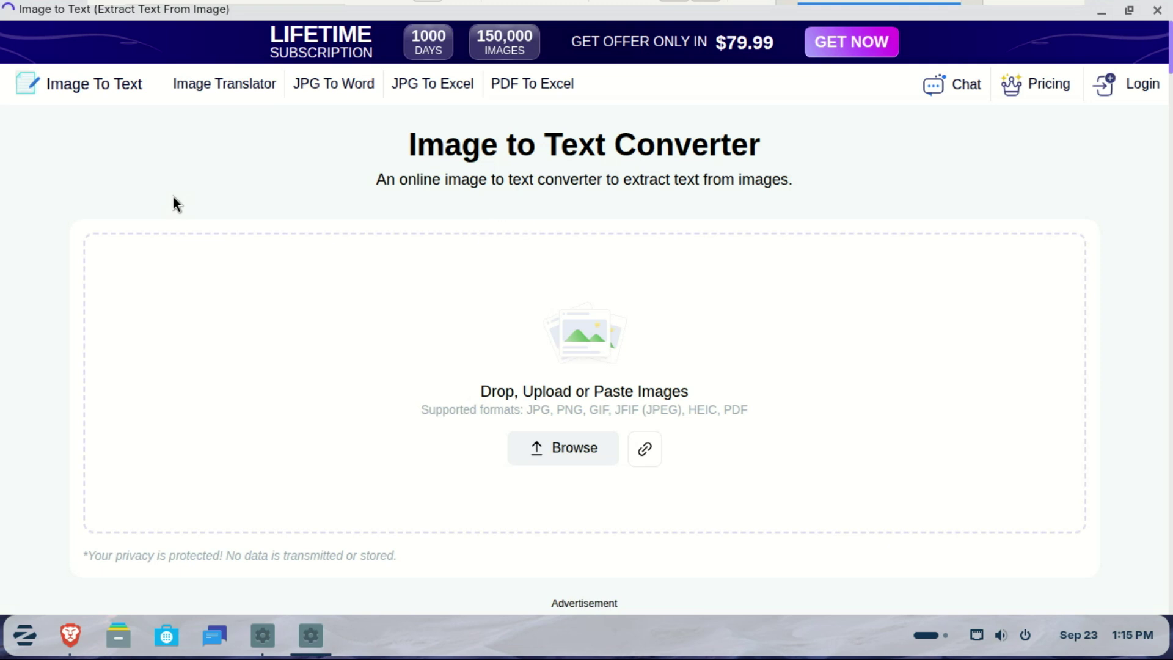
left_click(1155, 10)
Find Settings by searching for "settings", view the Online Accounts page and choose the Microsoft account type.
left_click(25, 635)
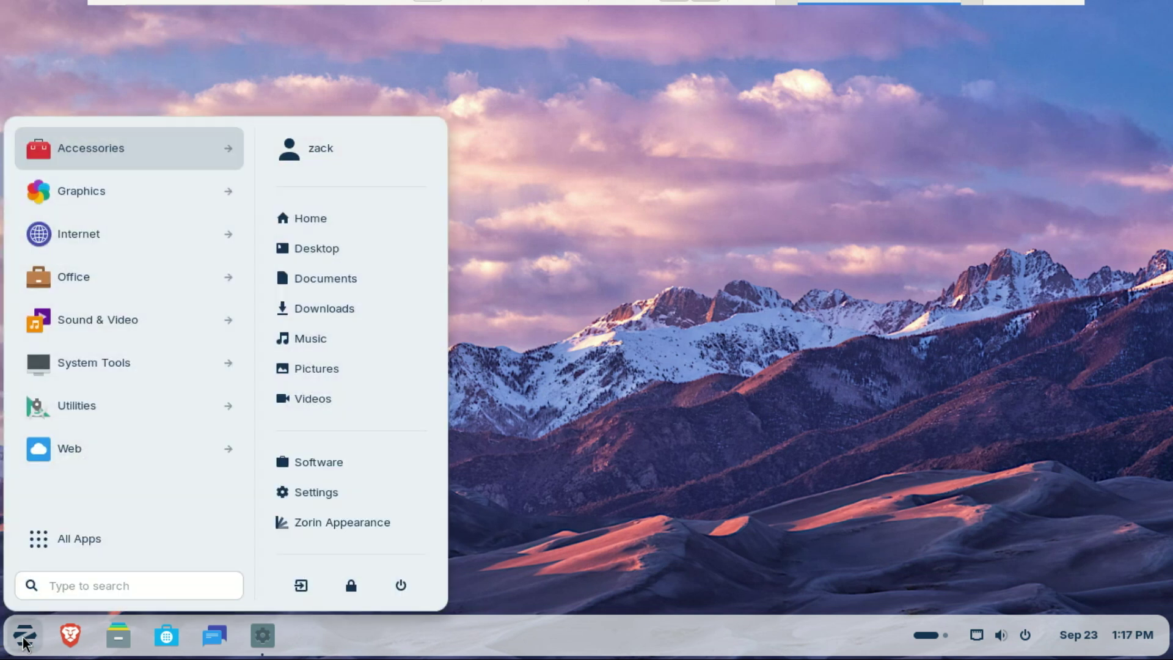
type("setti")
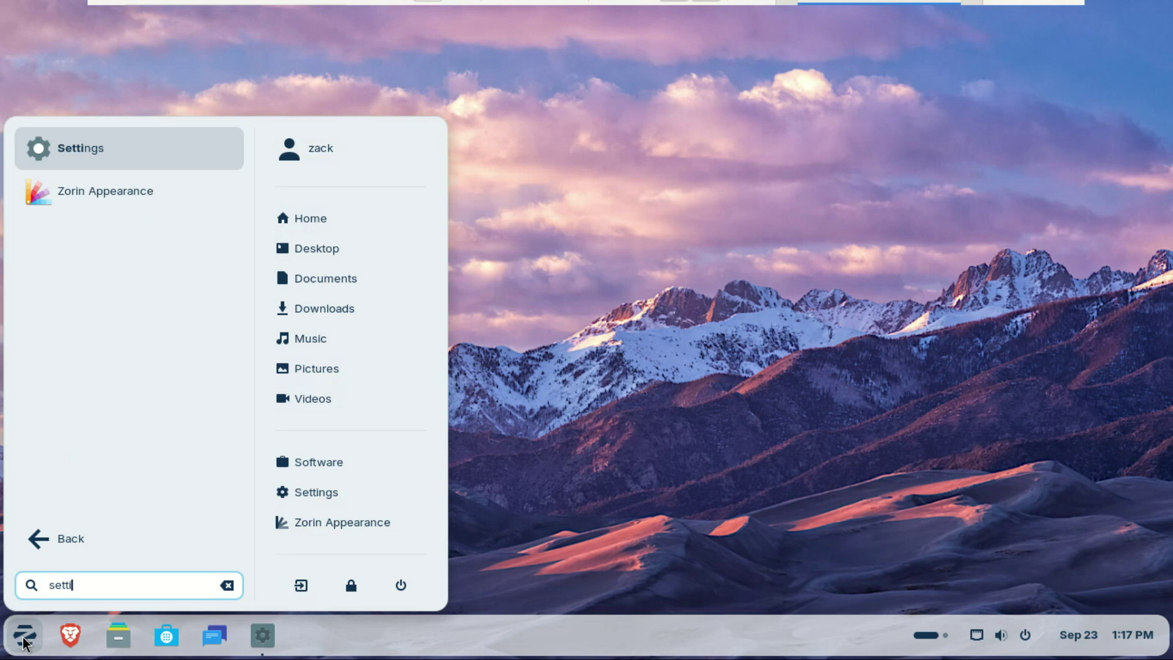
type("ngs")
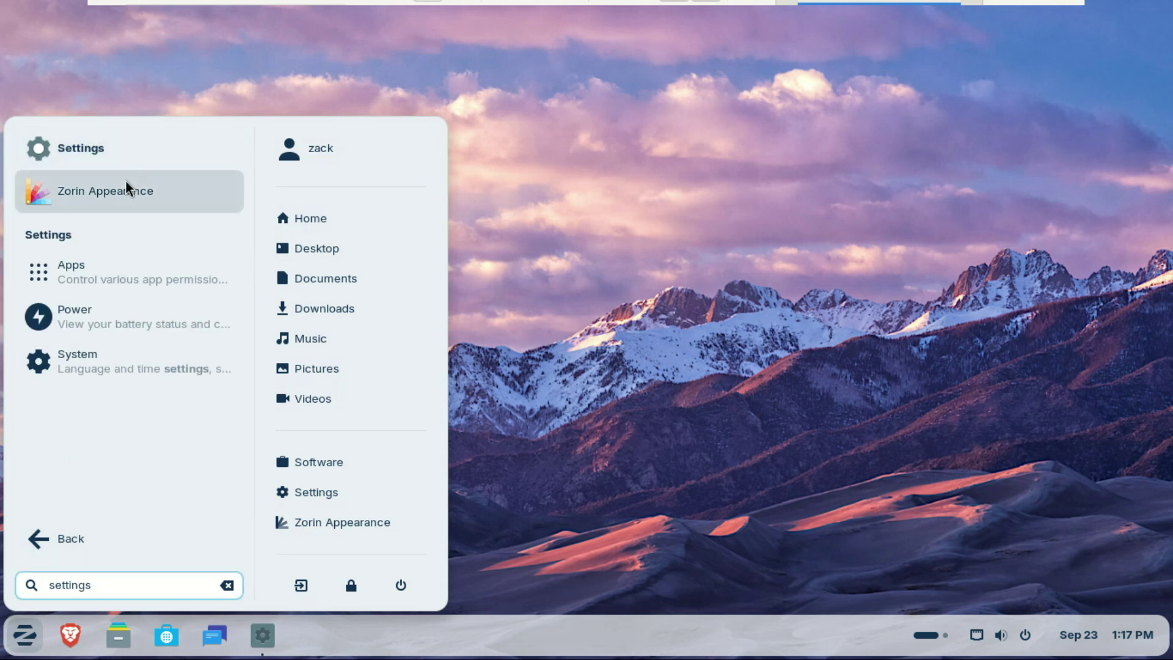
left_click(127, 152)
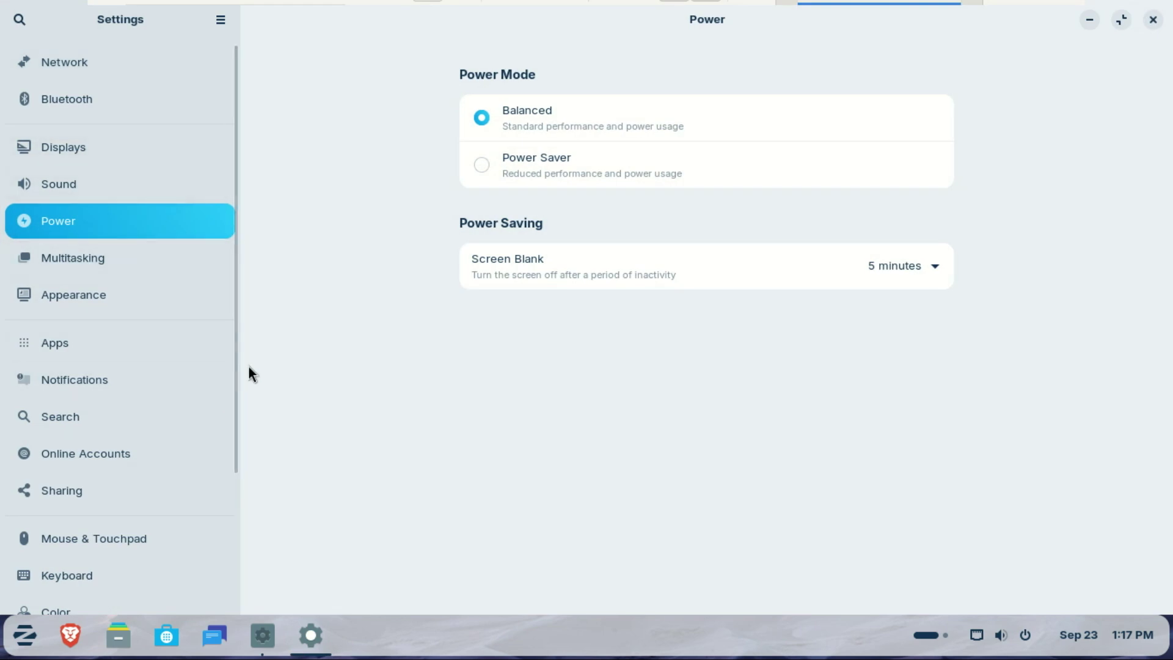
mouse_move(236, 363)
left_mouse_down()
mouse_move(223, 485)
mouse_move(217, 373)
left_mouse_up()
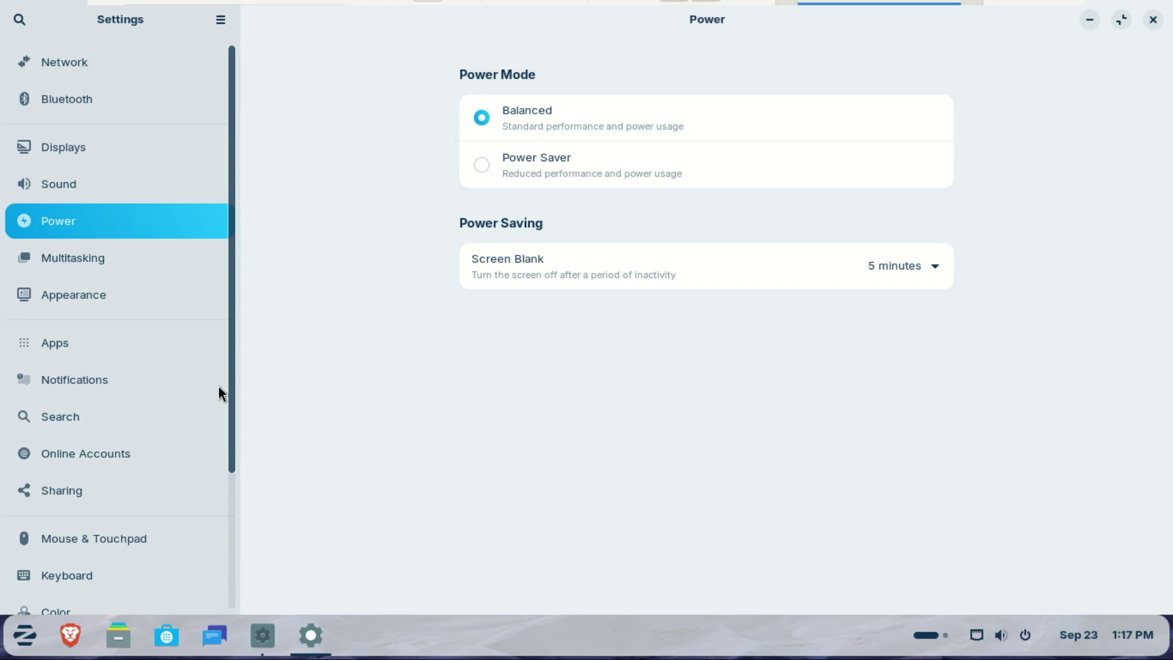
left_click(122, 456)
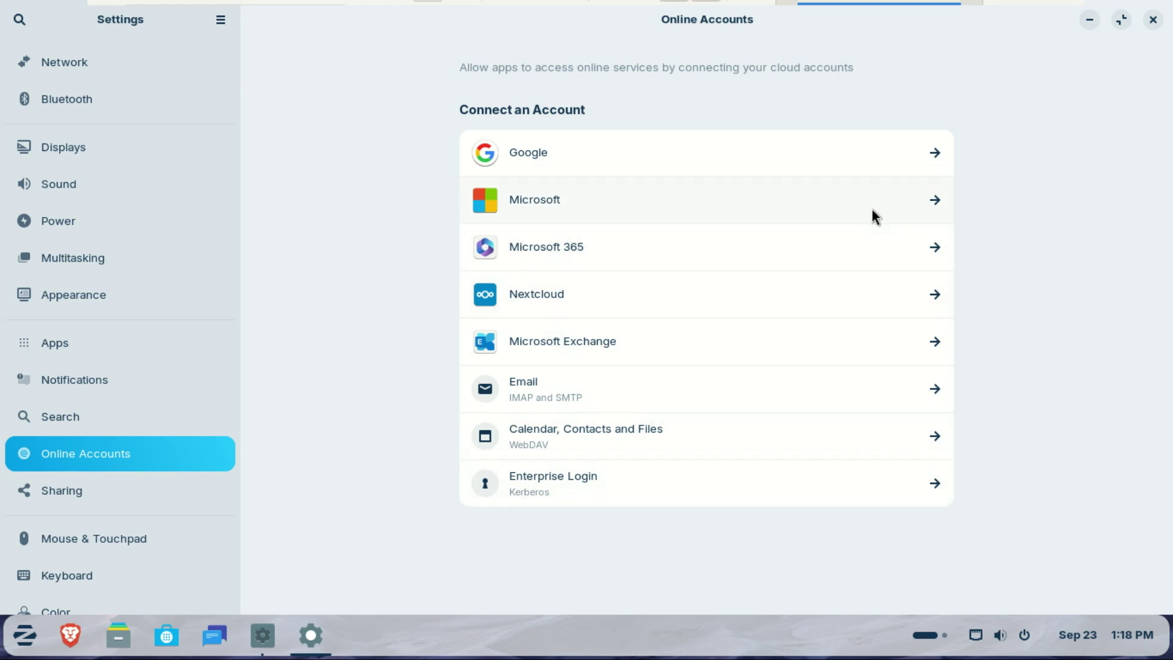
left_click(844, 199)
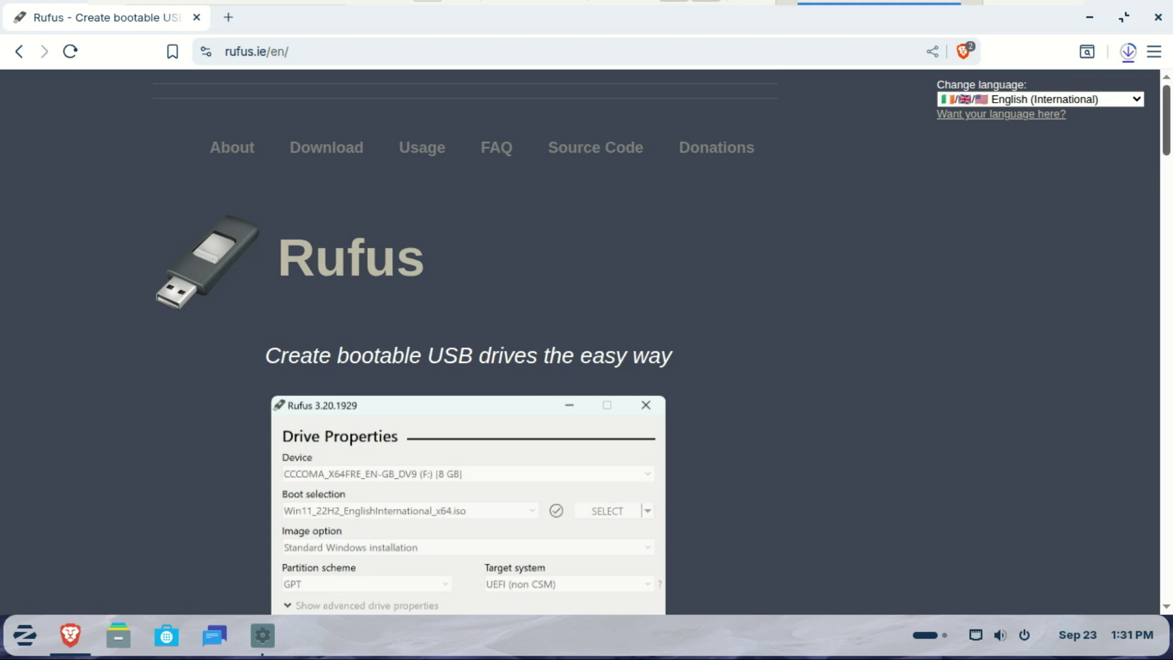
Download rufus-4.9.exe from the latest releases on the Rufus website and save it in Downloads.
scroll(1129, 202, "down", 8)
scroll(178, 367, "down", 5)
scroll(178, 367, "down", 2)
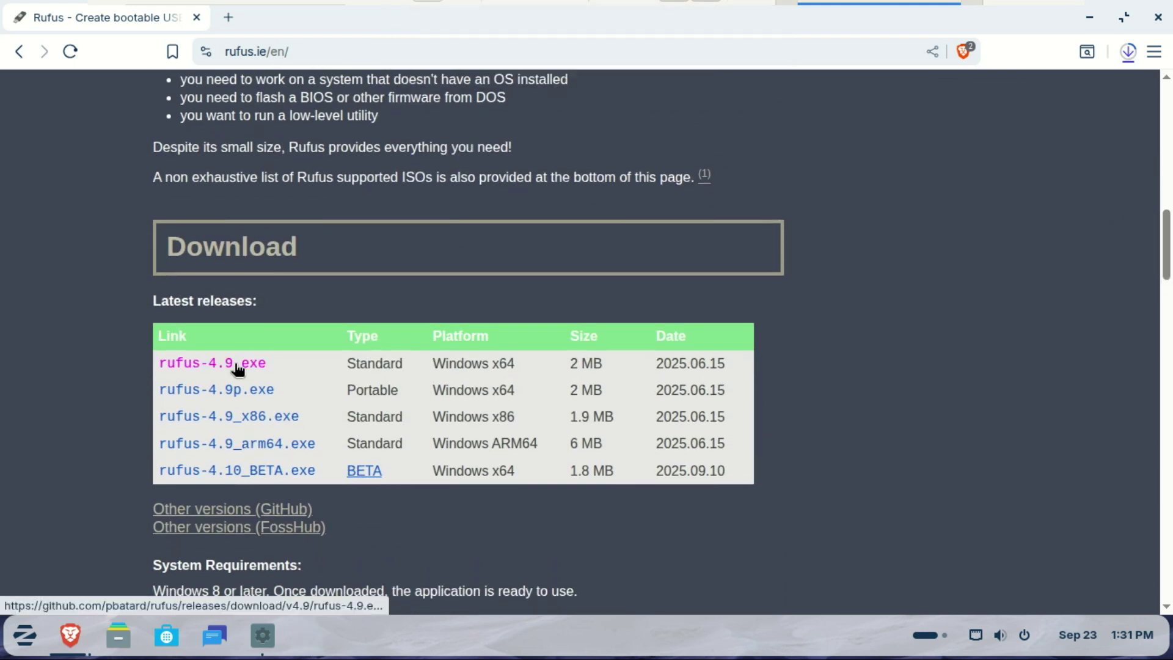
left_click(239, 371)
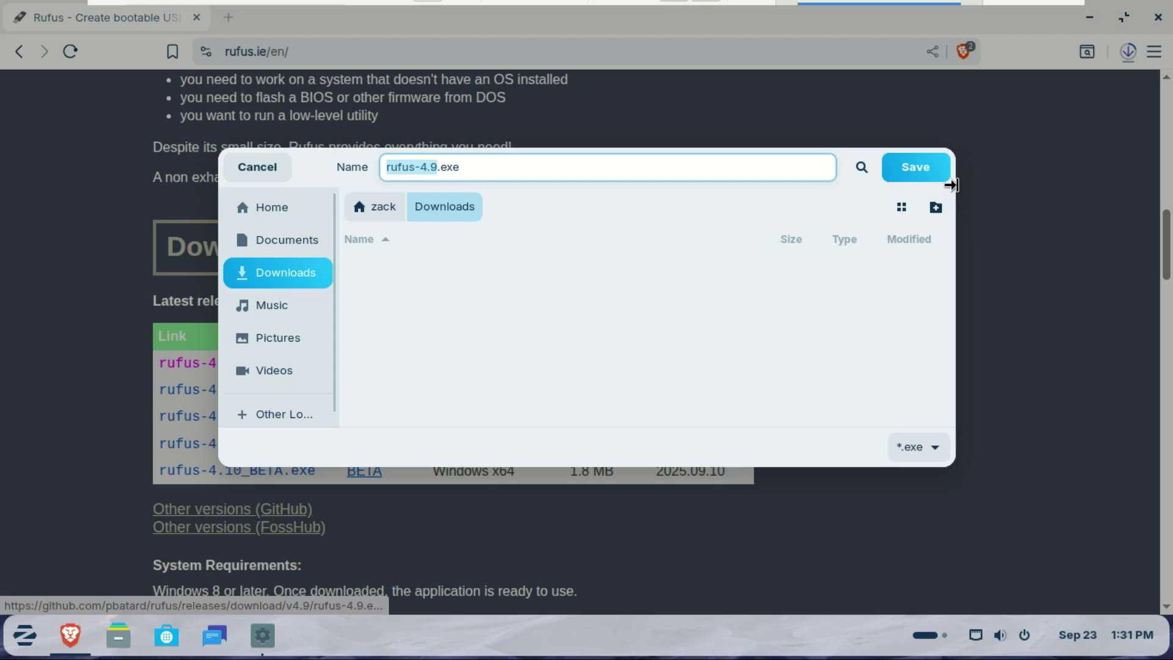
left_click(903, 169)
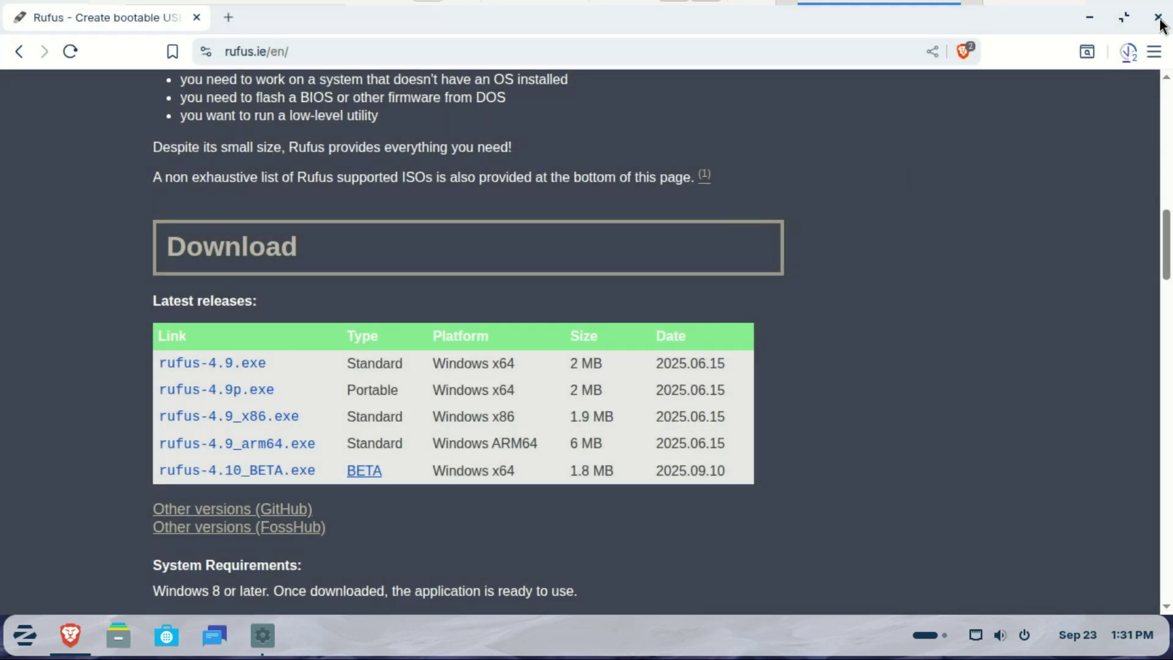
Cancel the running vlc-3.0.21-win32.exe download and show the downloaded rufus-4.9.exe in its folder.
left_click(1126, 62)
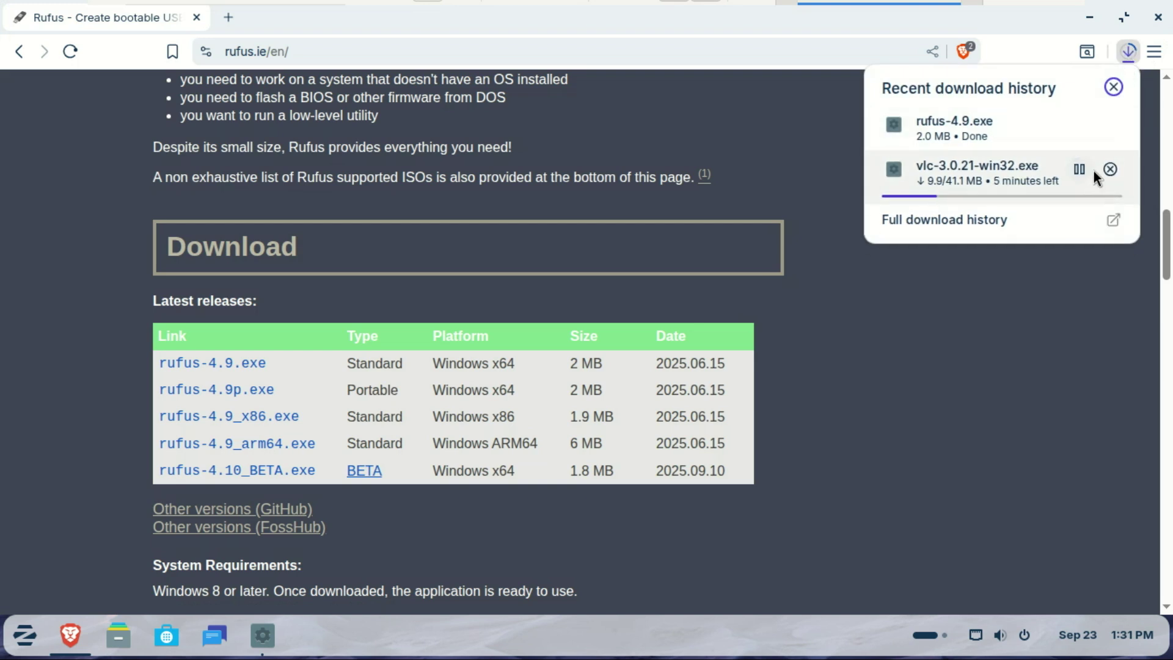
left_click(1108, 168)
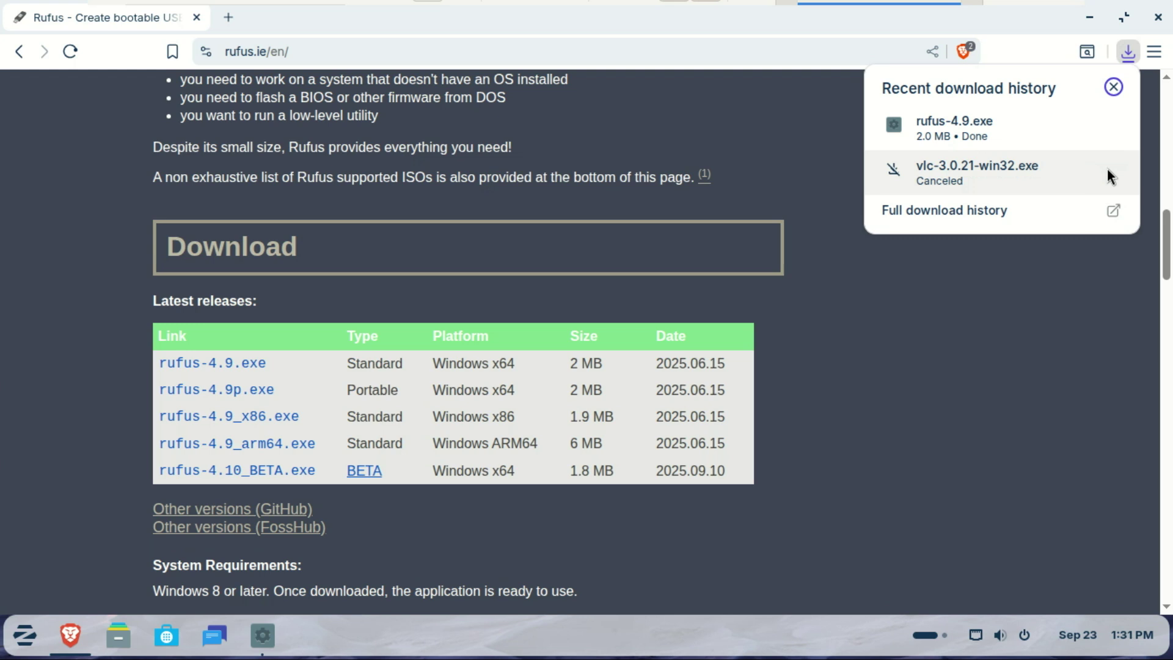
mouse_move(1088, 142)
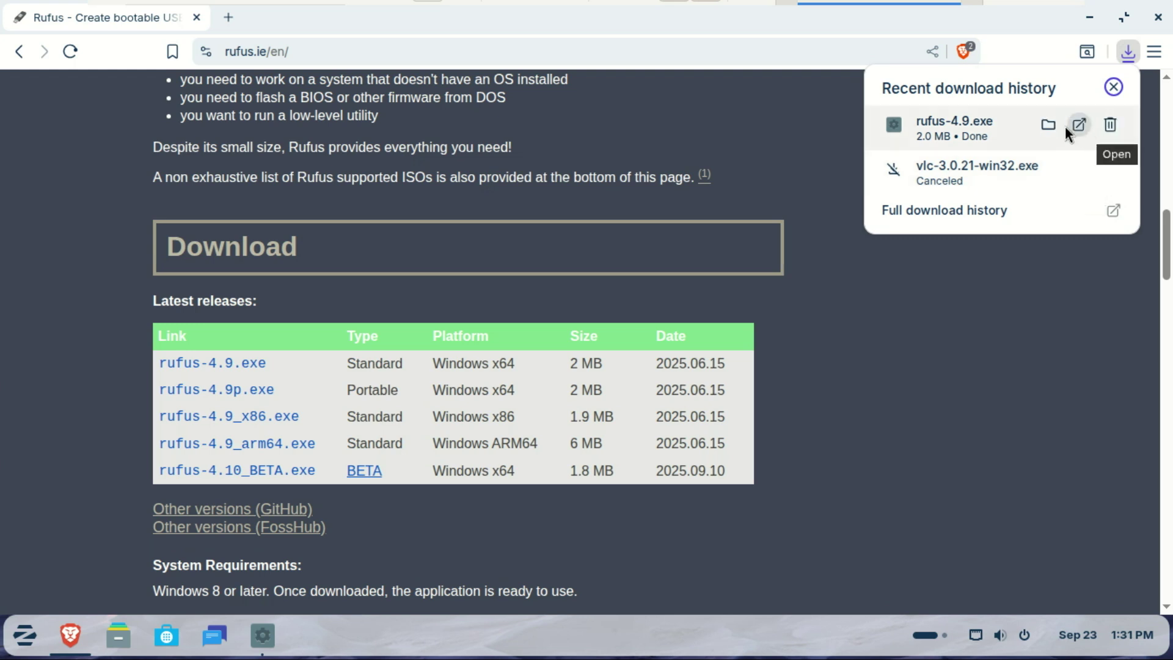
left_click(1048, 124)
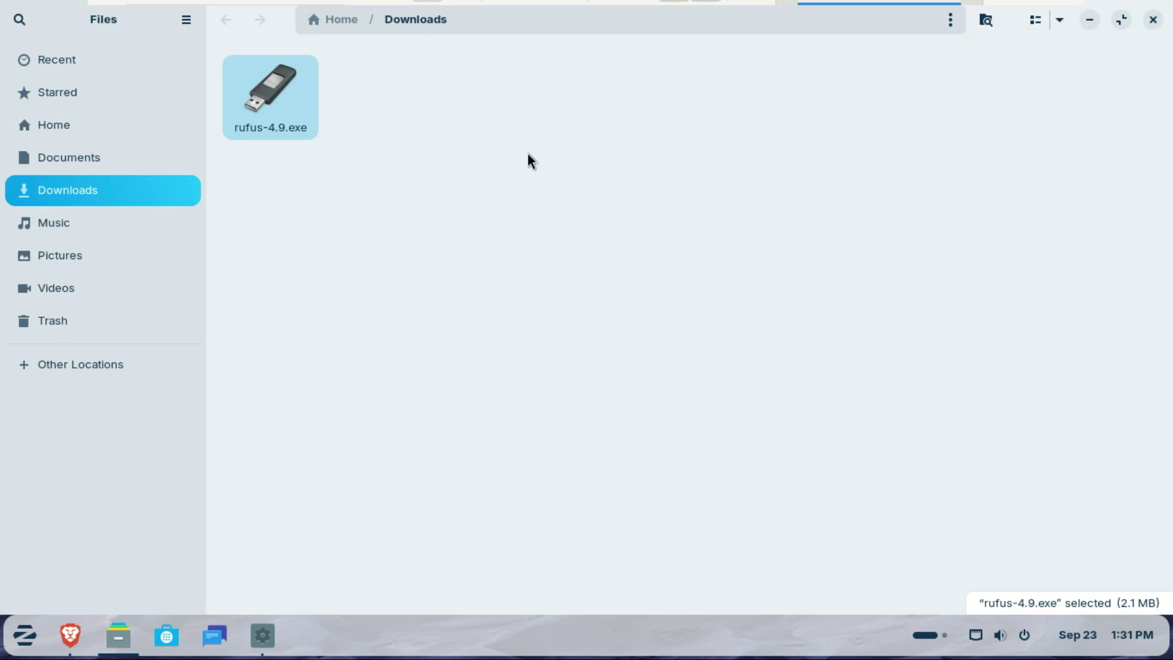
Run rufus-4.9.exe from the Downloads folder.
left_click(483, 155)
left_click(270, 108)
double_click(268, 113)
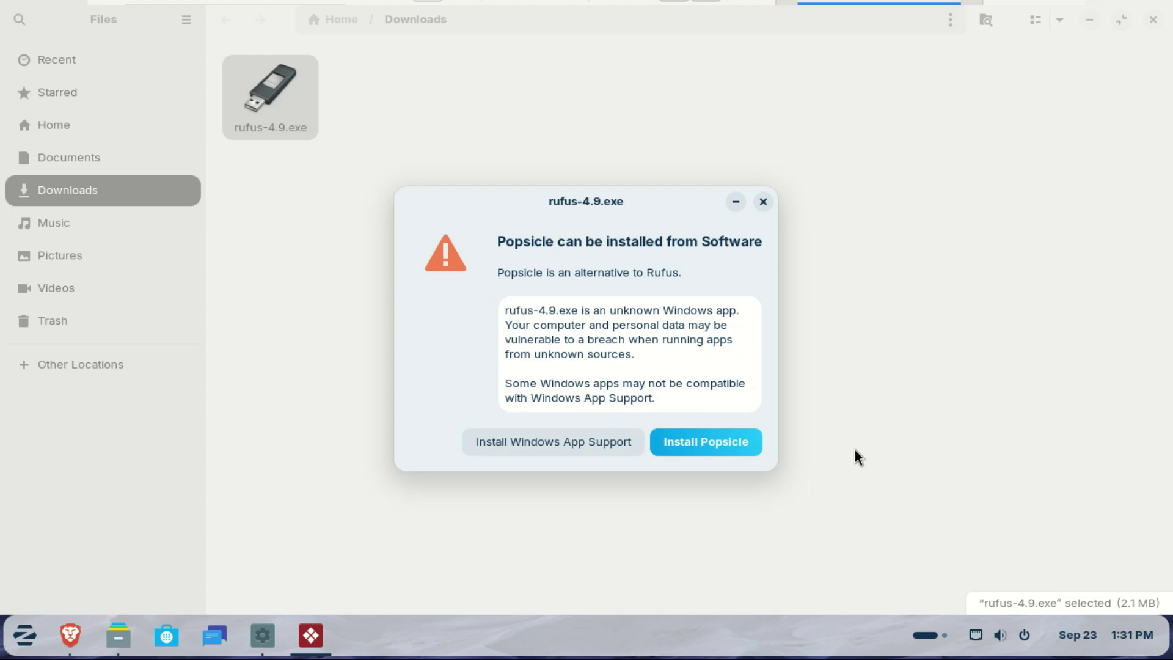
Choose Windows App Support instead of Popsicle, start its installation and authenticate with the account password.
left_click(529, 443)
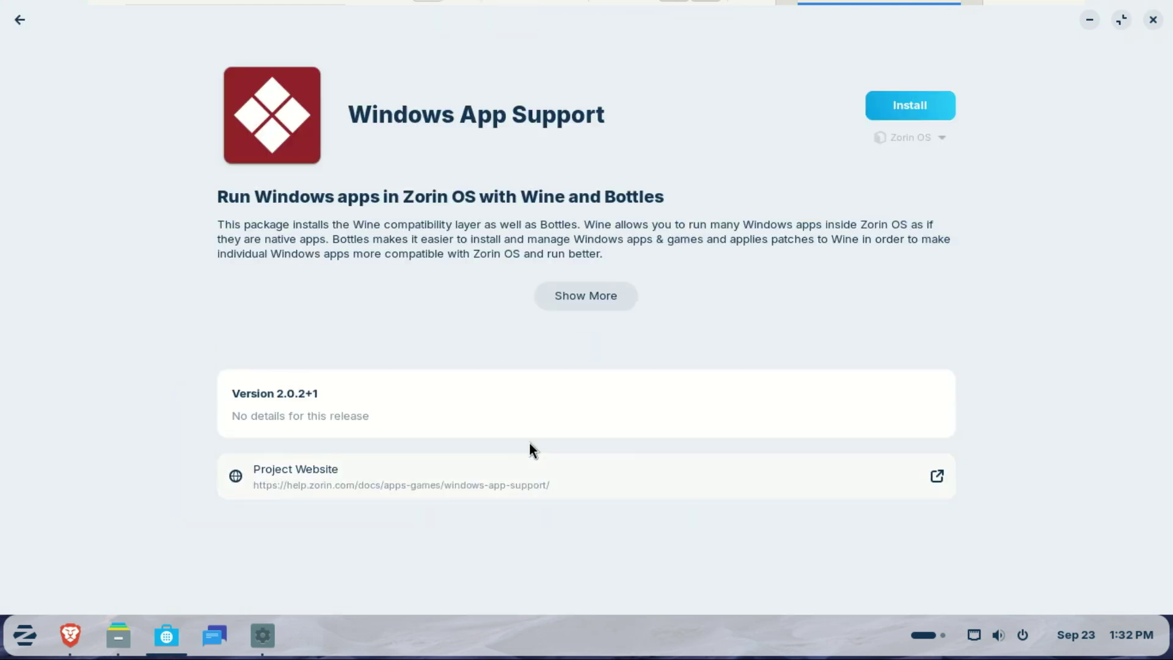
left_click(905, 115)
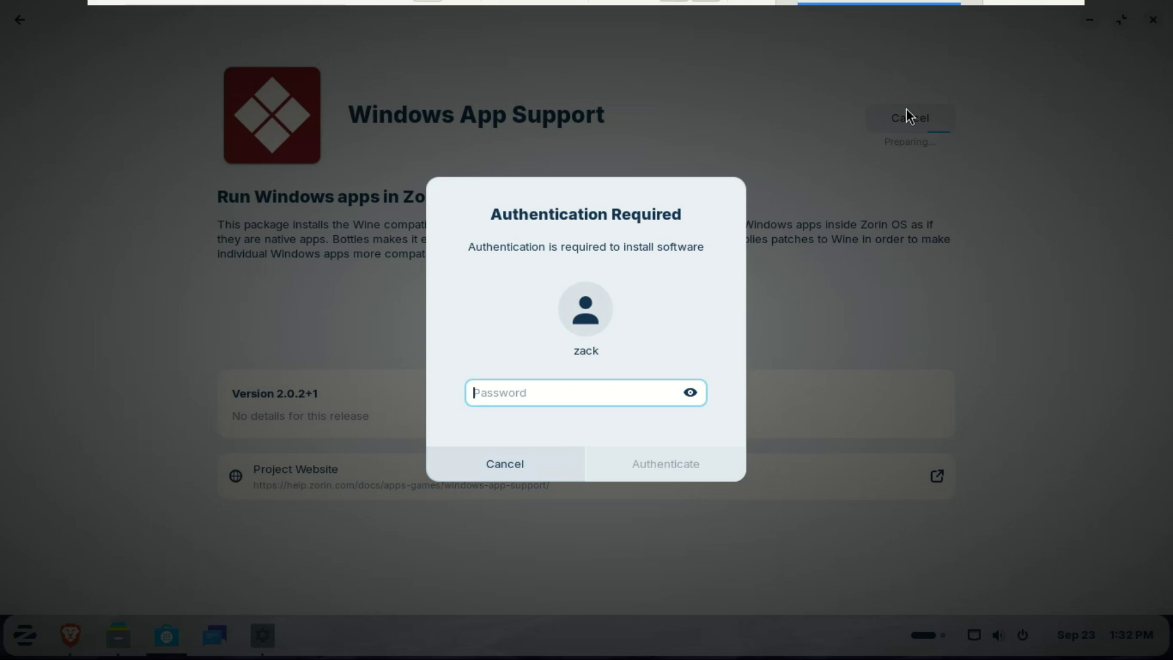
type("*********")
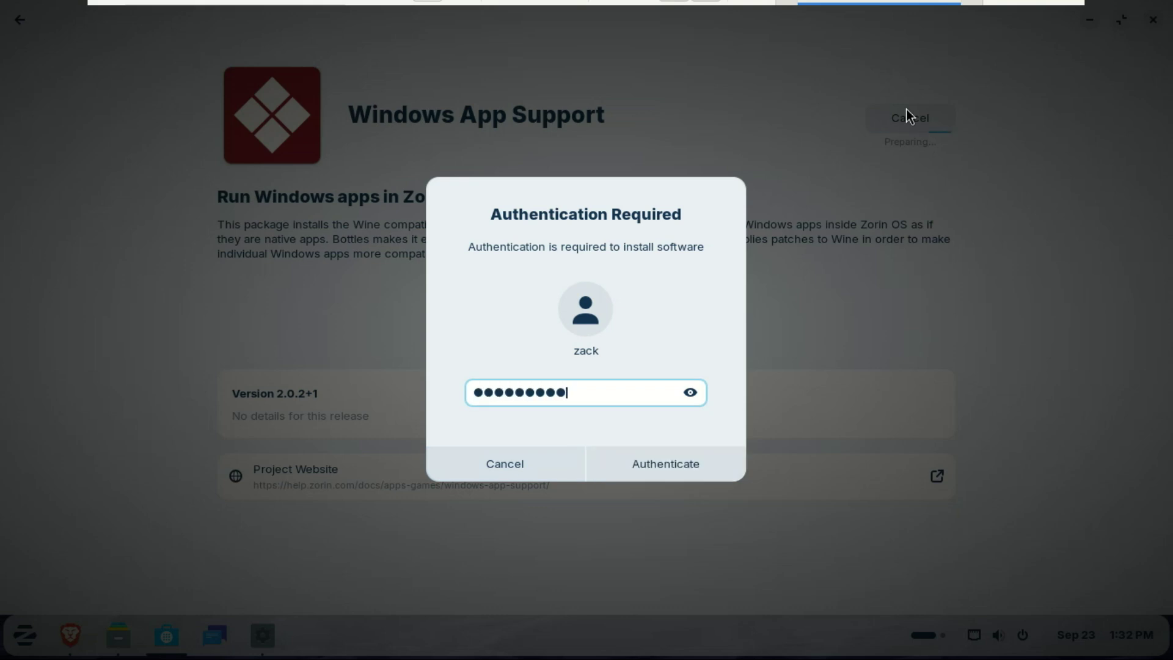
key("Return")
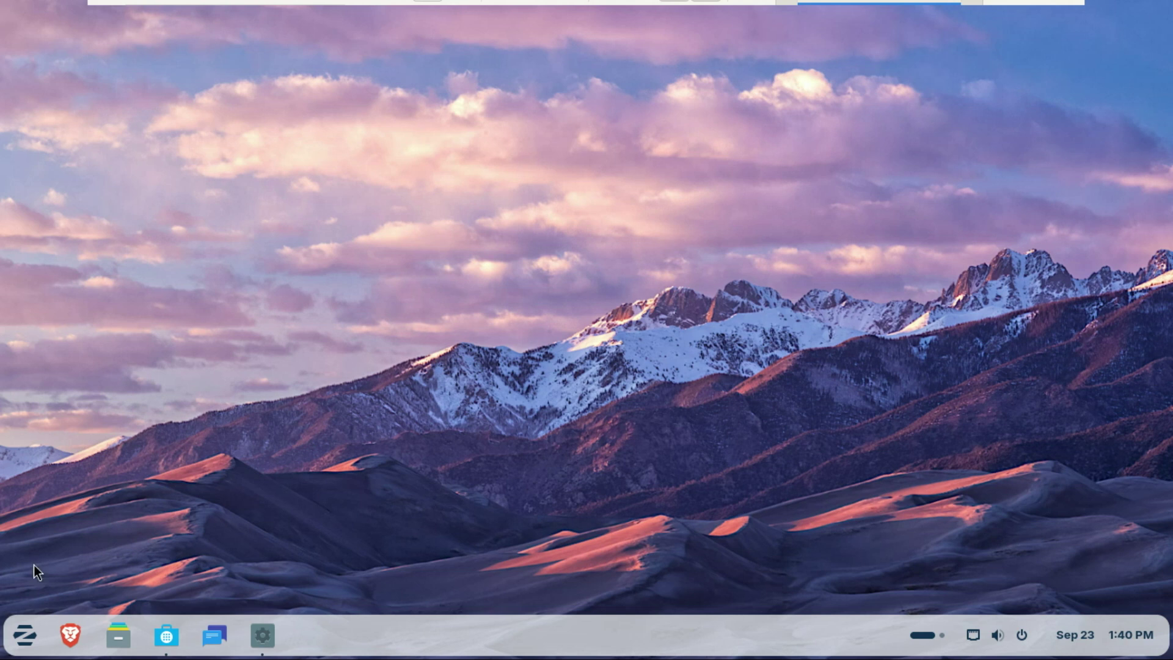
Find Zorin Appearance by searching for "theme", launch it and set the theme's accent color to brown.
left_click(25, 636)
type("theme")
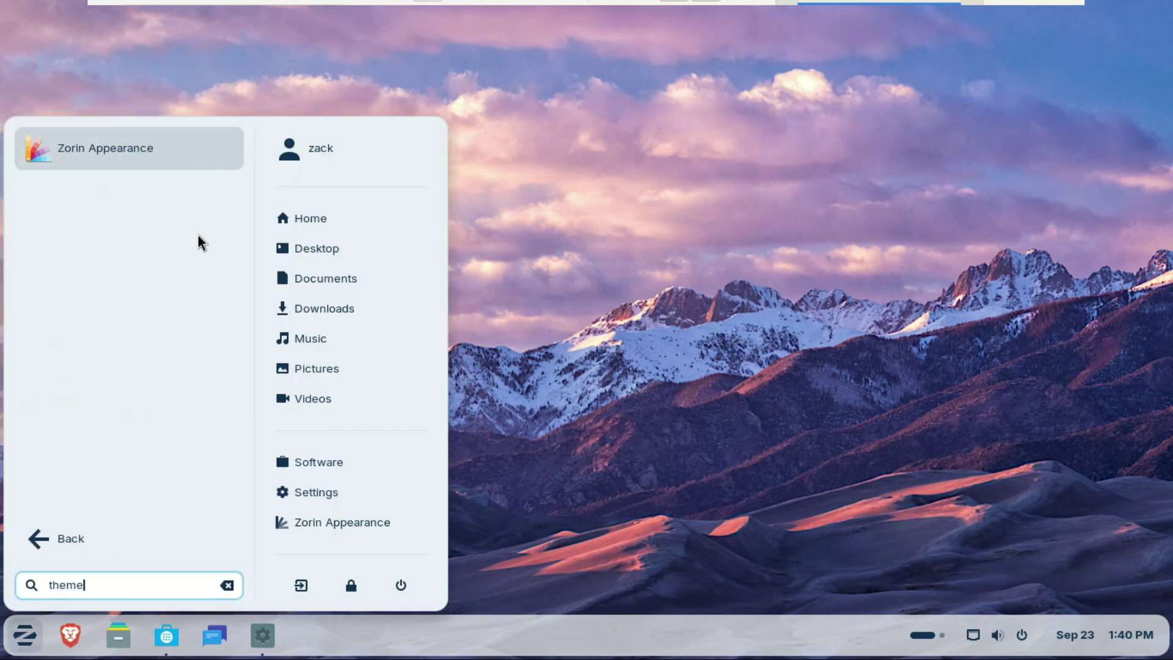
left_click(173, 162)
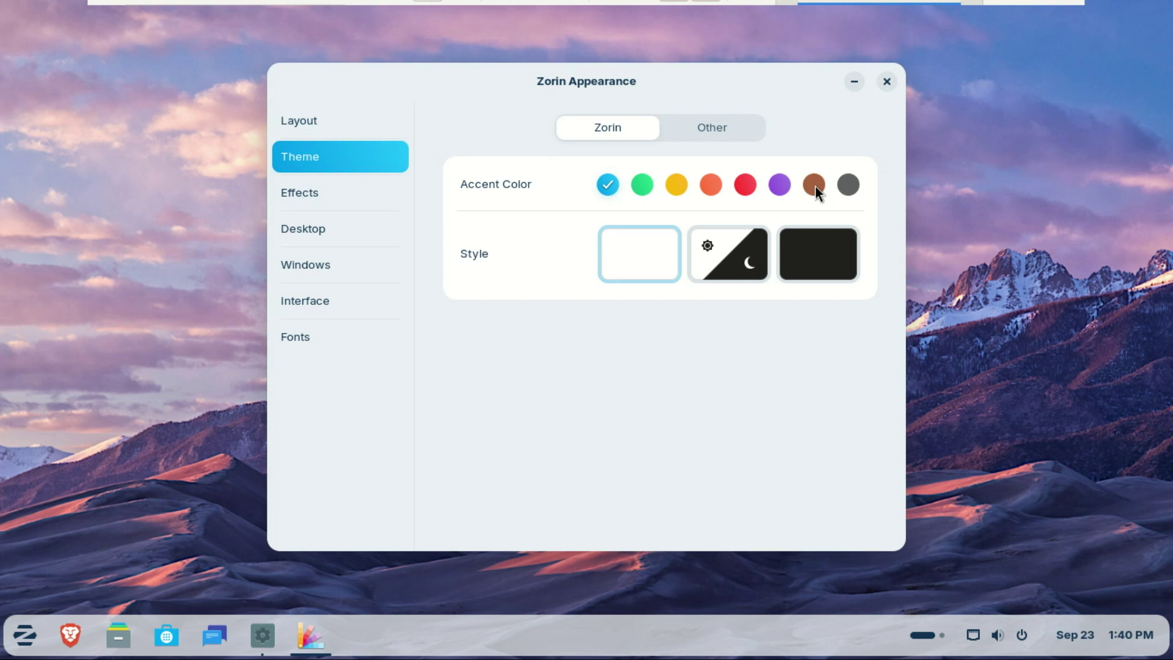
left_click(815, 187)
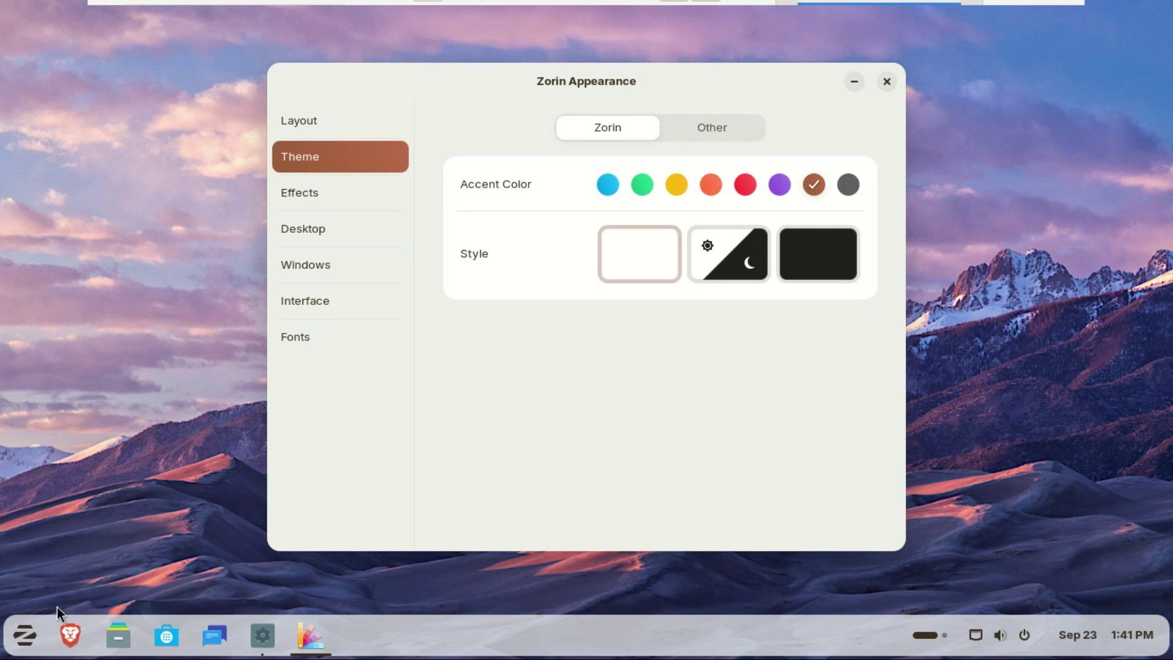
Preview the Zorin menu with the brown accent color, switch the accent to yellow and preview the menu again.
left_click(20, 638)
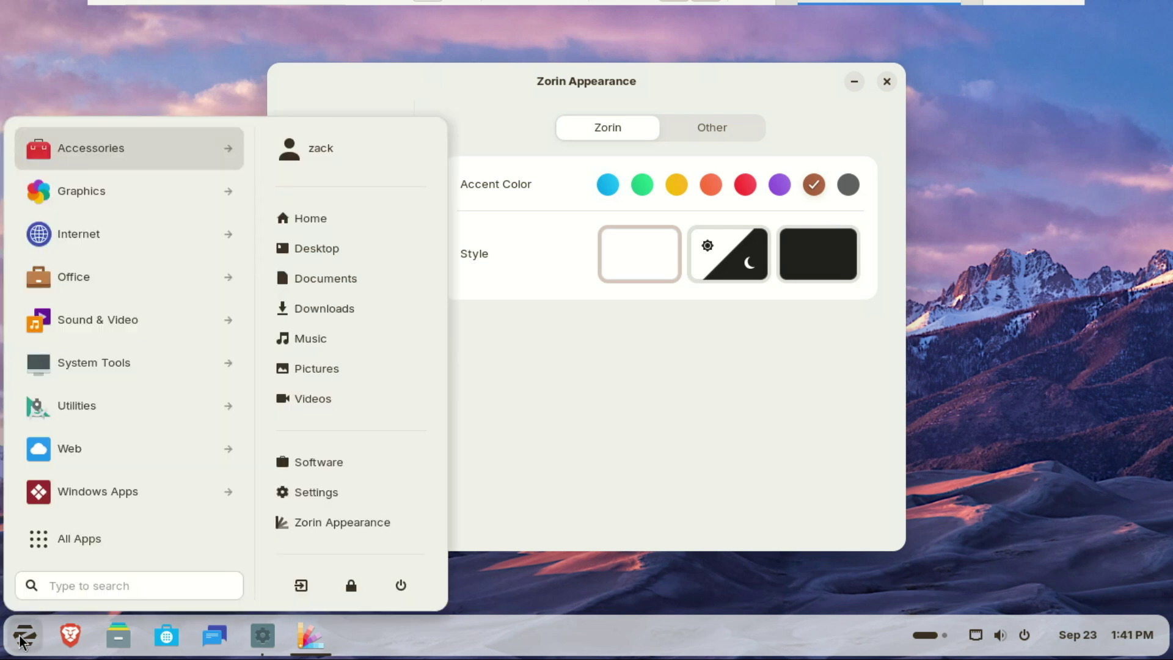
left_click(21, 638)
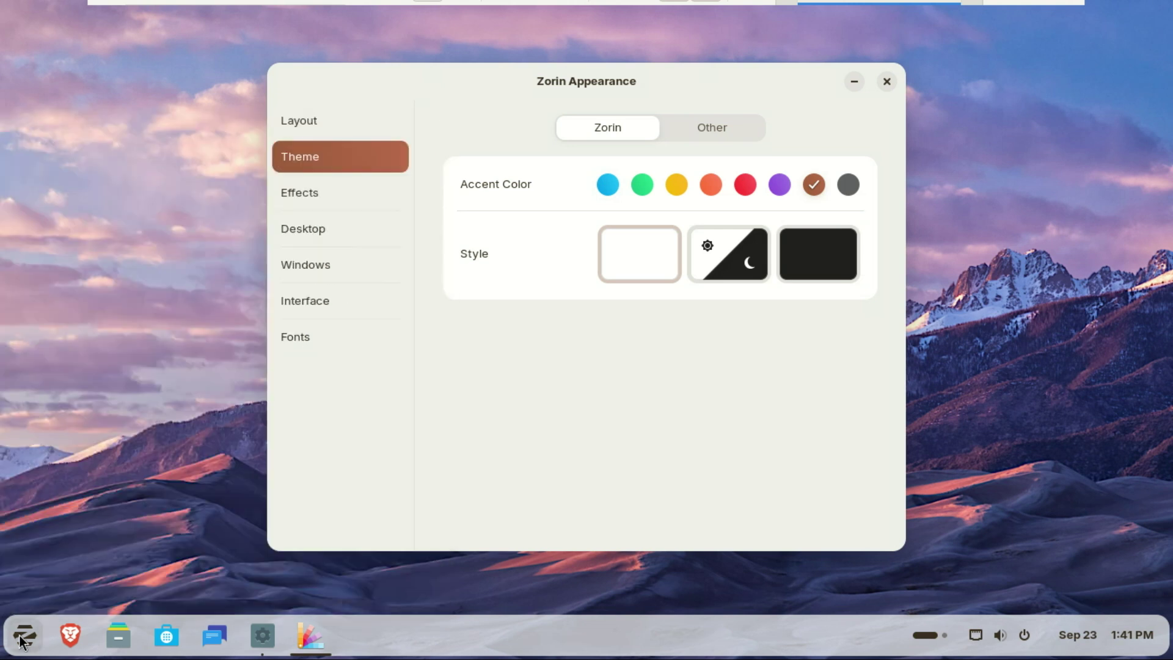
left_click(676, 184)
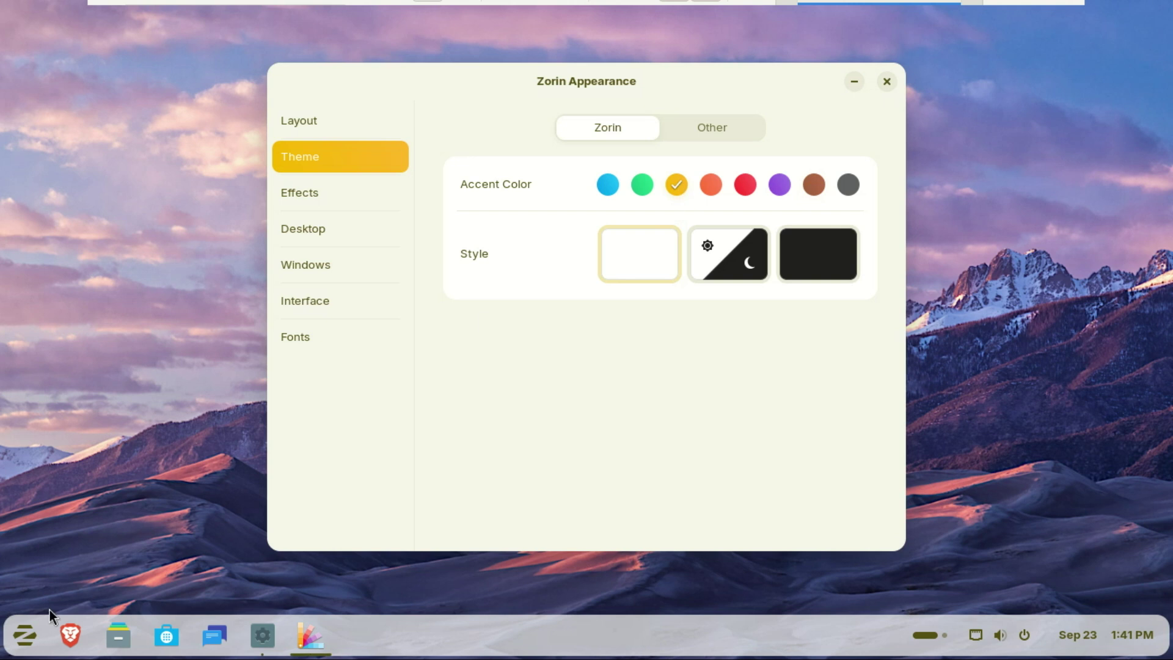
left_click(25, 643)
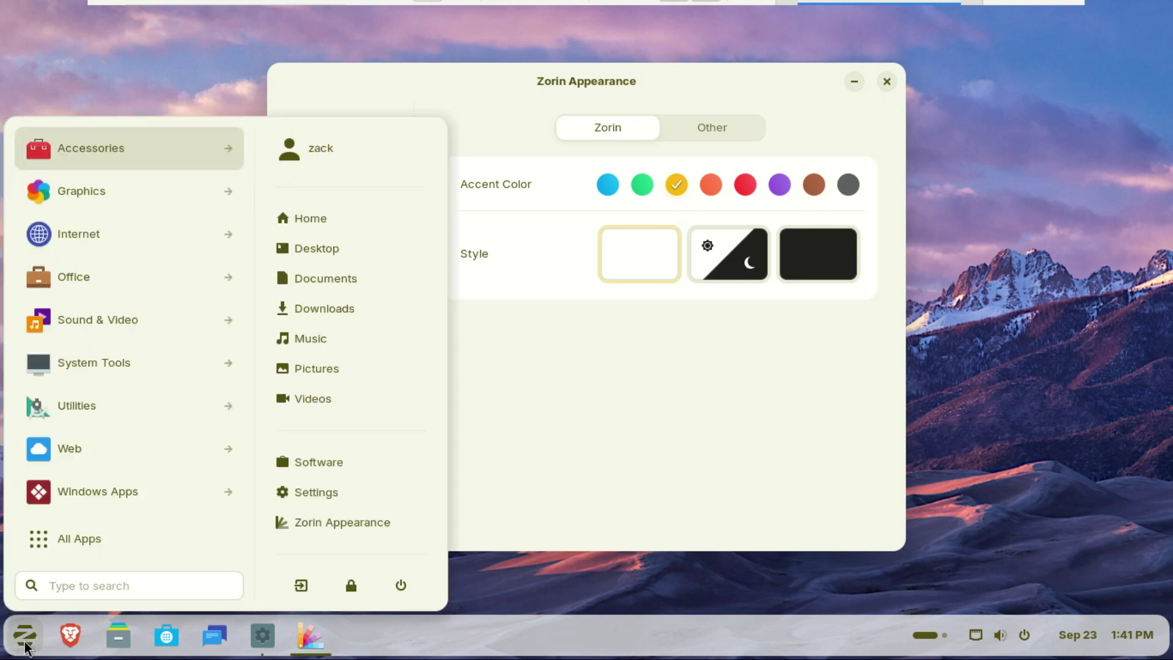
left_click(25, 642)
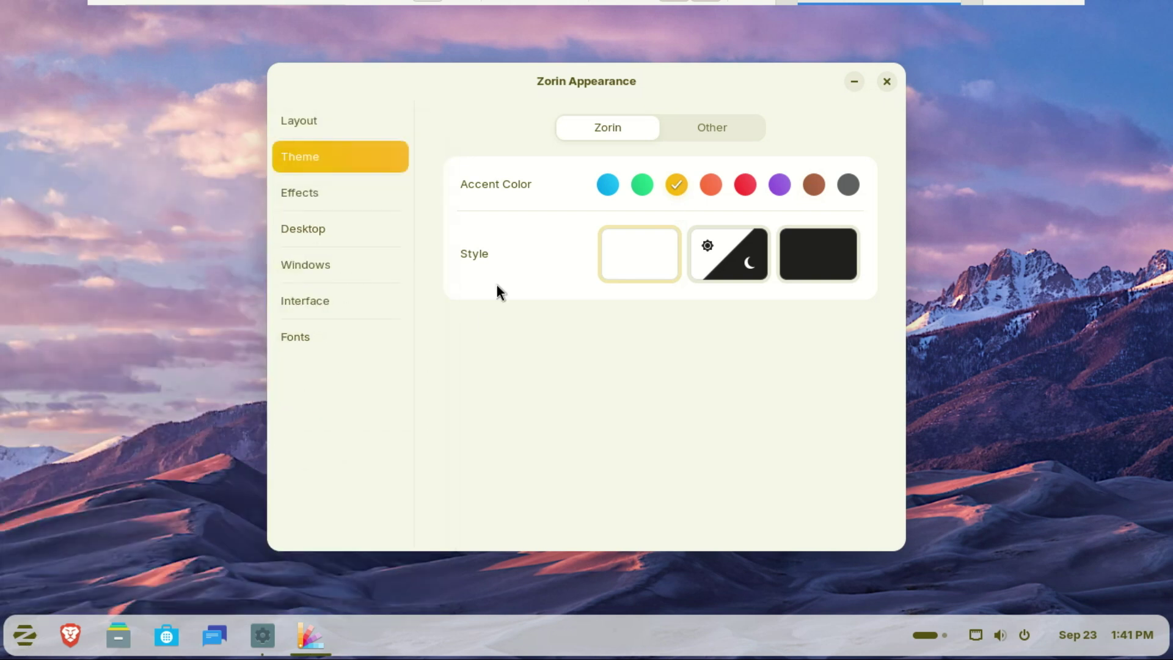
Set the theme's accent color to blue and close Zorin Appearance.
left_click(603, 190)
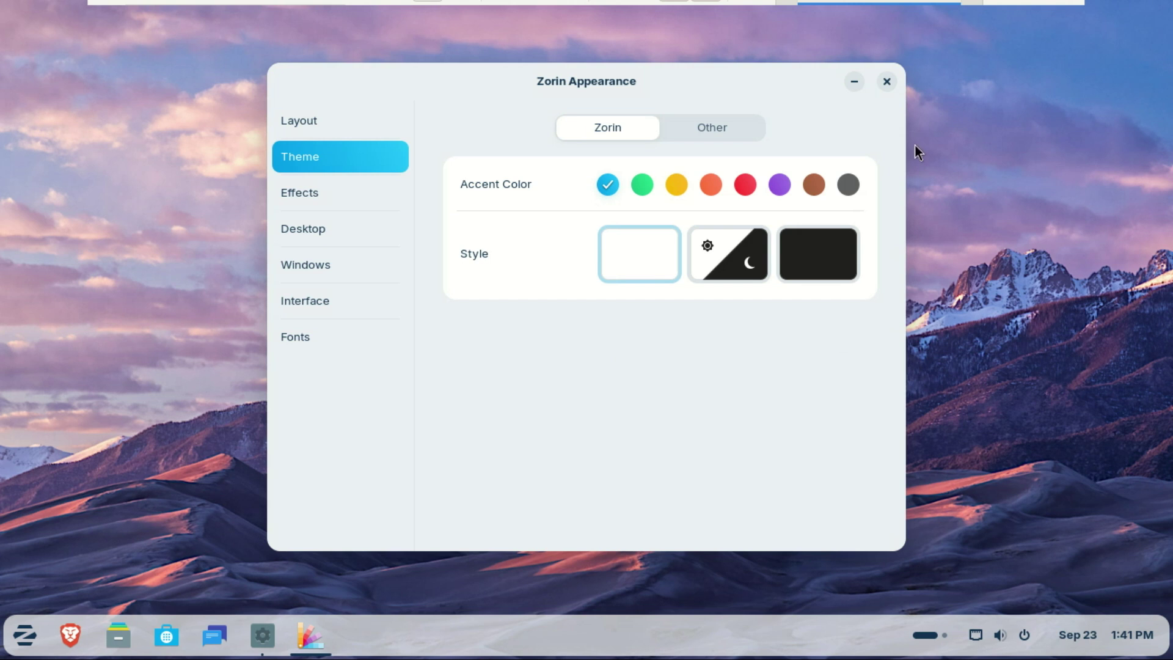
left_click(887, 82)
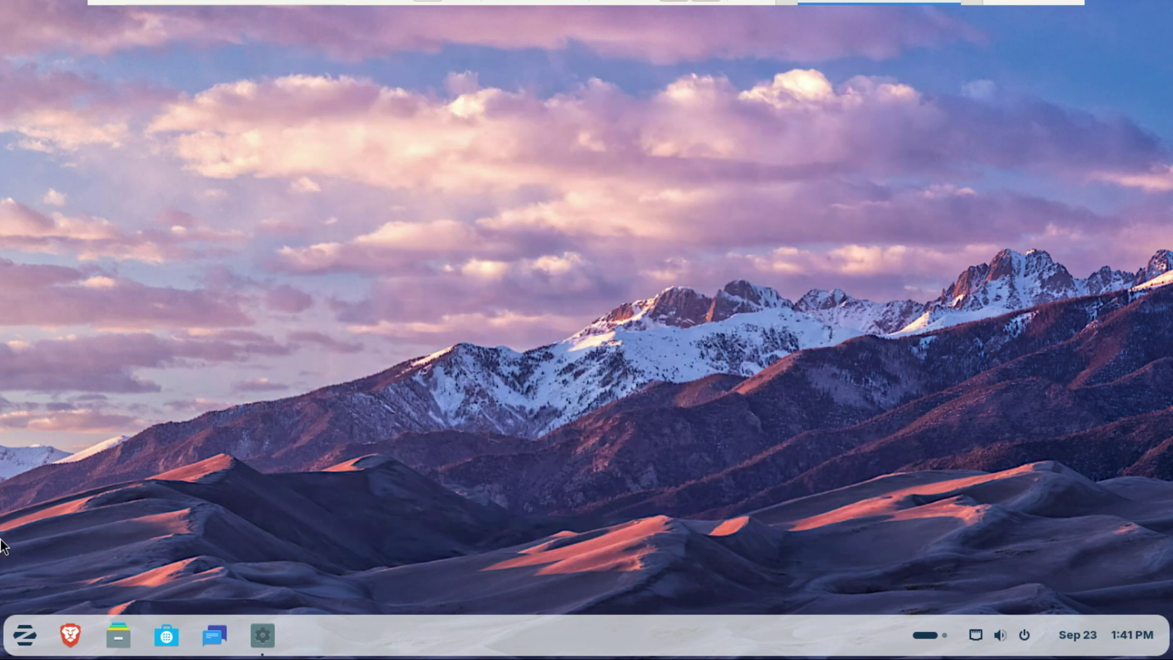
Find the system settings by searching for "rdp" and open the Remote Desktop page under System.
left_click(8, 653)
type("rdp")
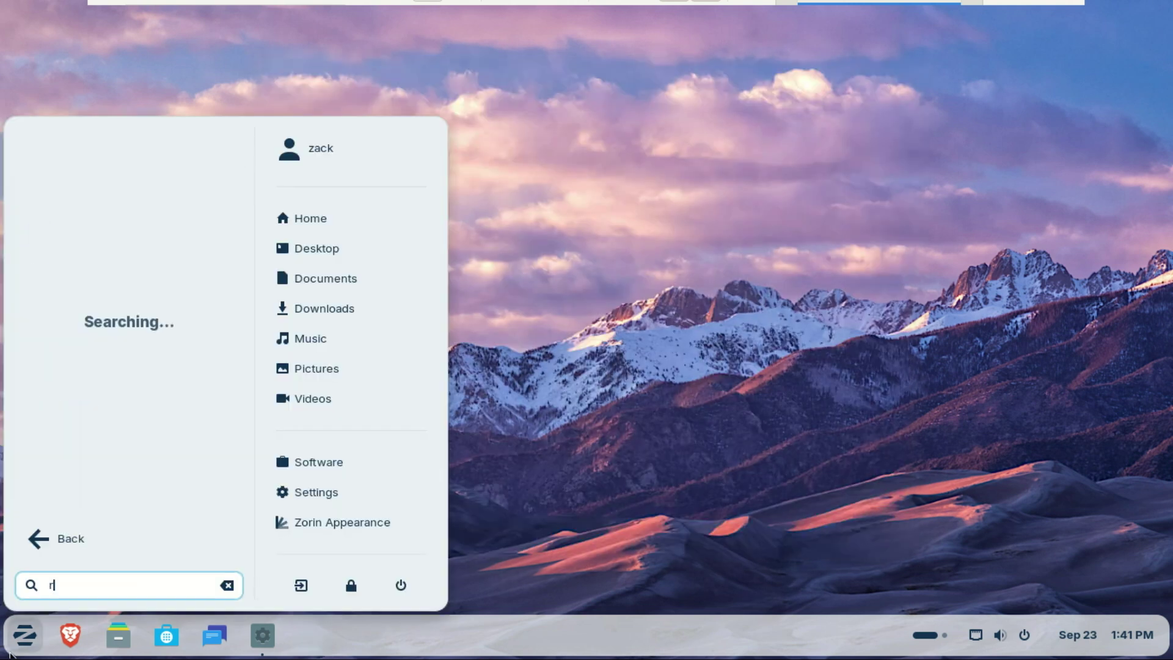
left_click(120, 274)
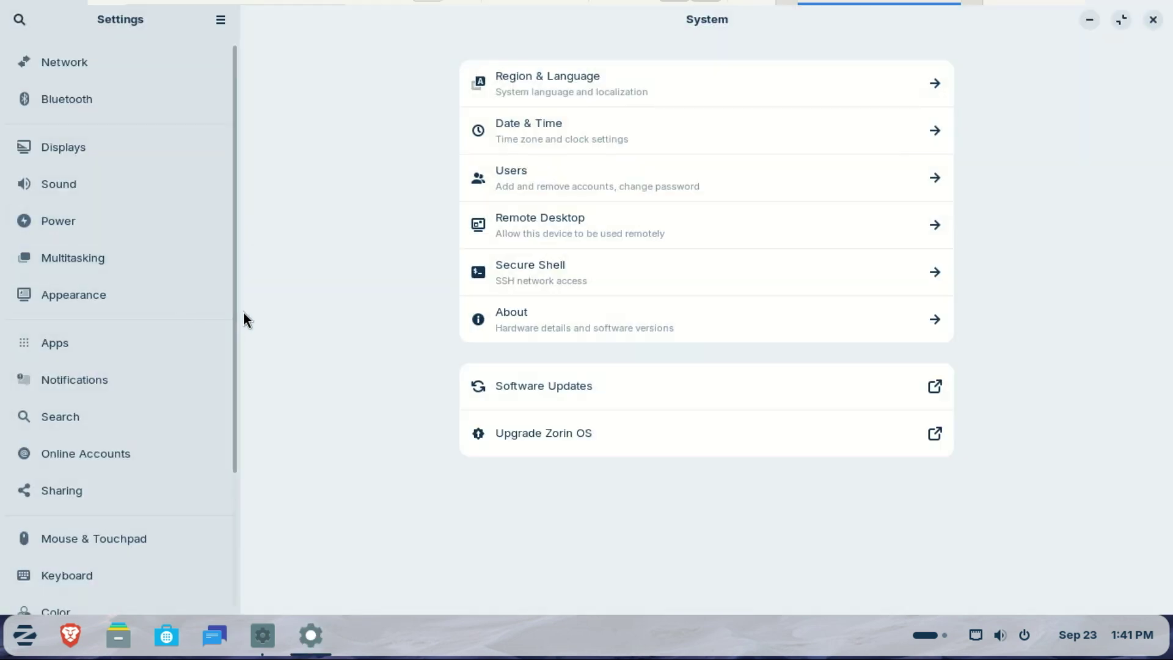
left_click_drag(234, 319, 225, 465)
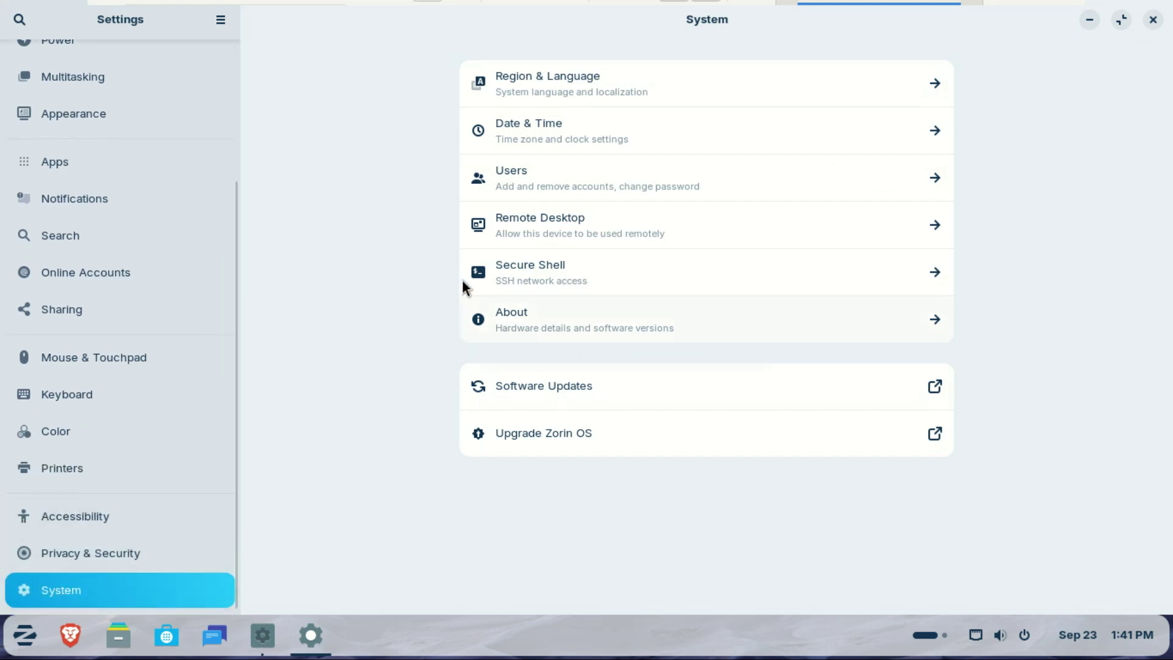
left_click(552, 217)
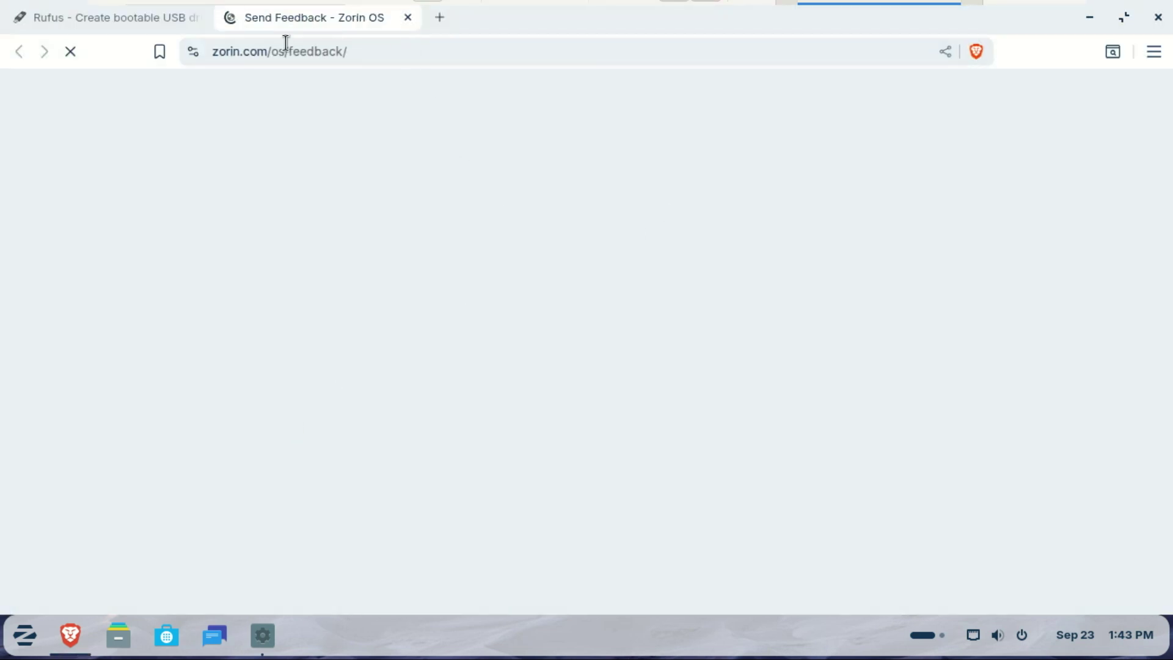
Close the Rufus tab, look through the whole Zorin OS Send Feedback page and close the browser.
left_click(197, 17)
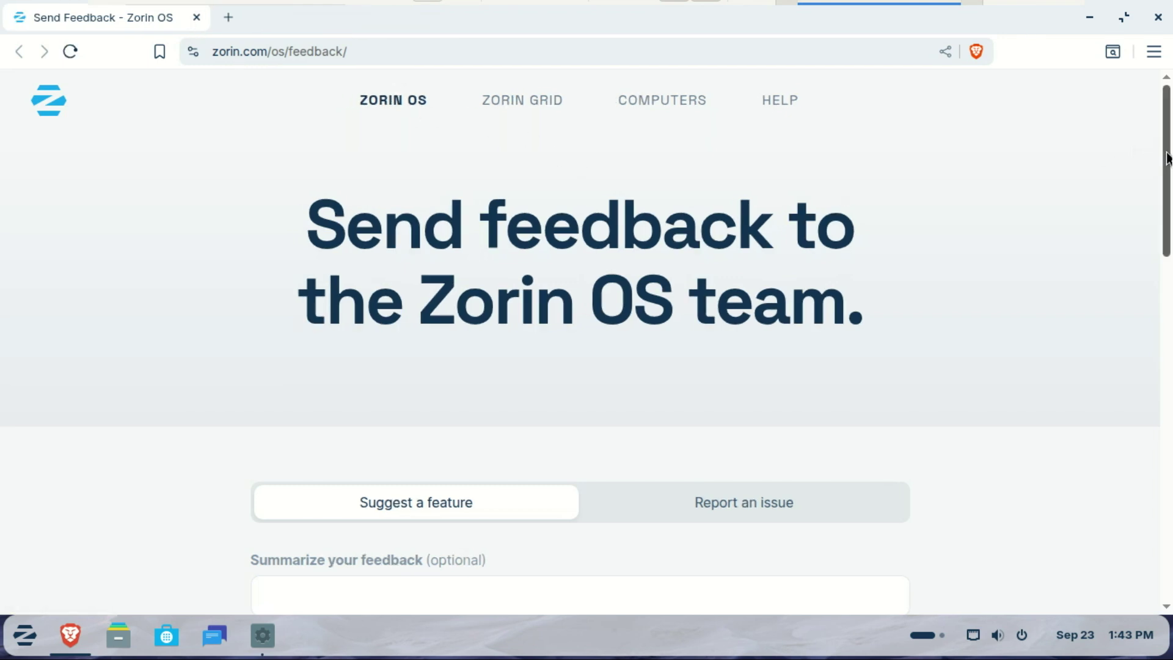
scroll(1166, 159, "down", 2)
scroll(580, 343, "down", 5)
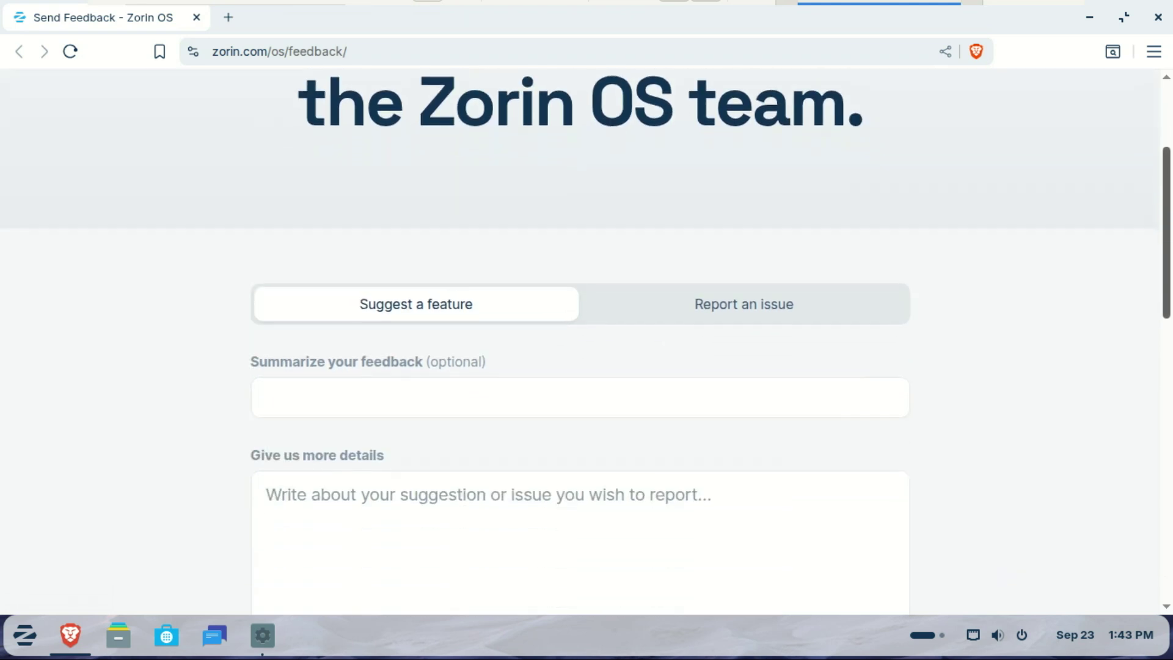
scroll(580, 342, "down", 6)
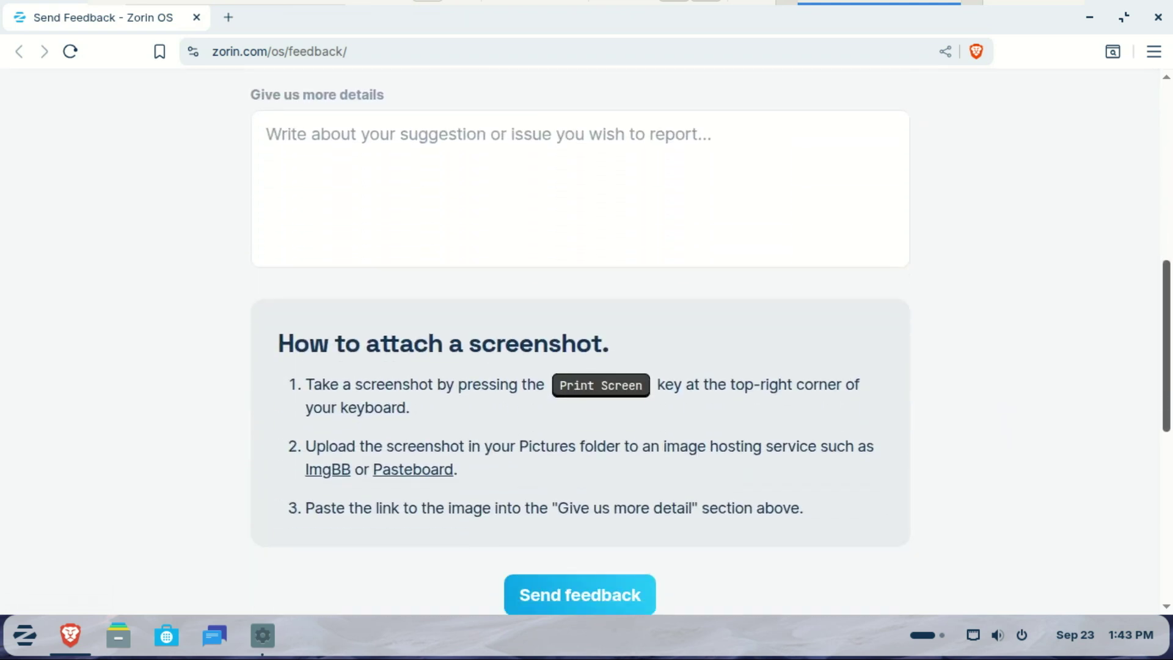
scroll(581, 342, "down", 5)
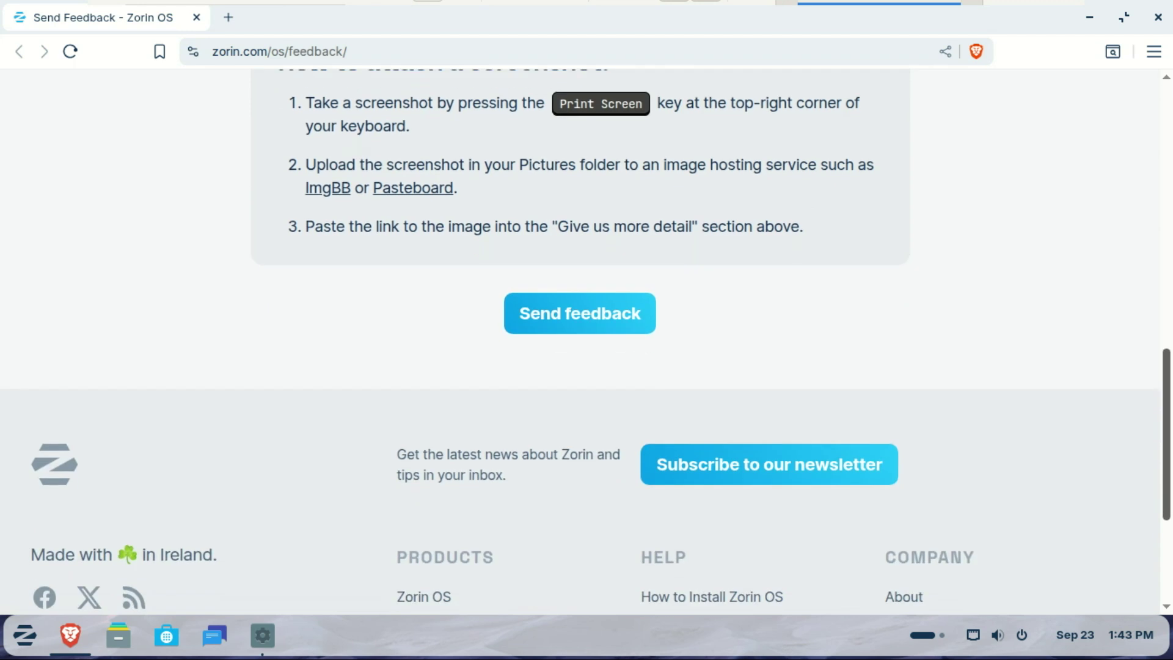
scroll(580, 342, "down", 5)
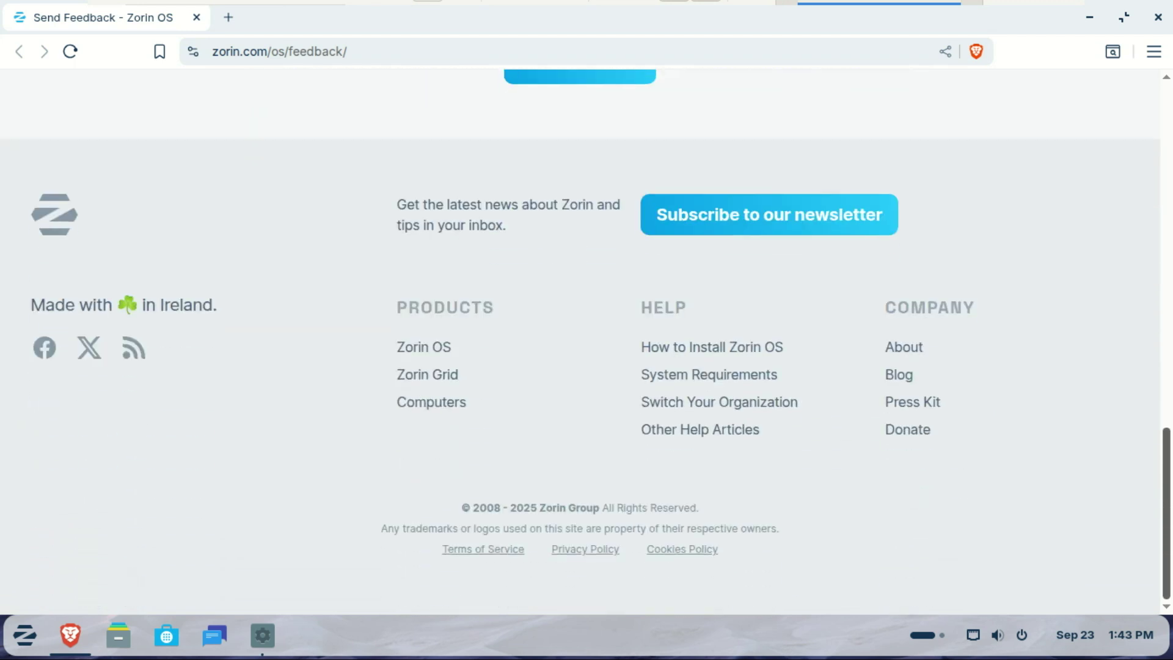
scroll(1089, 260, "up", 20)
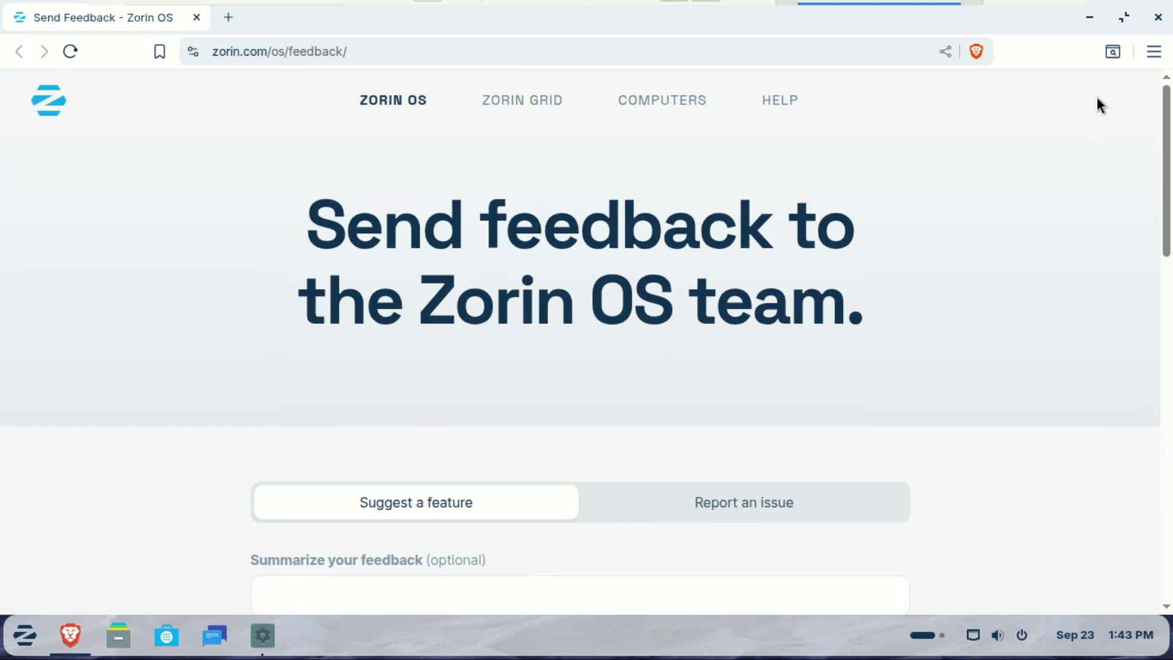
left_click(1159, 18)
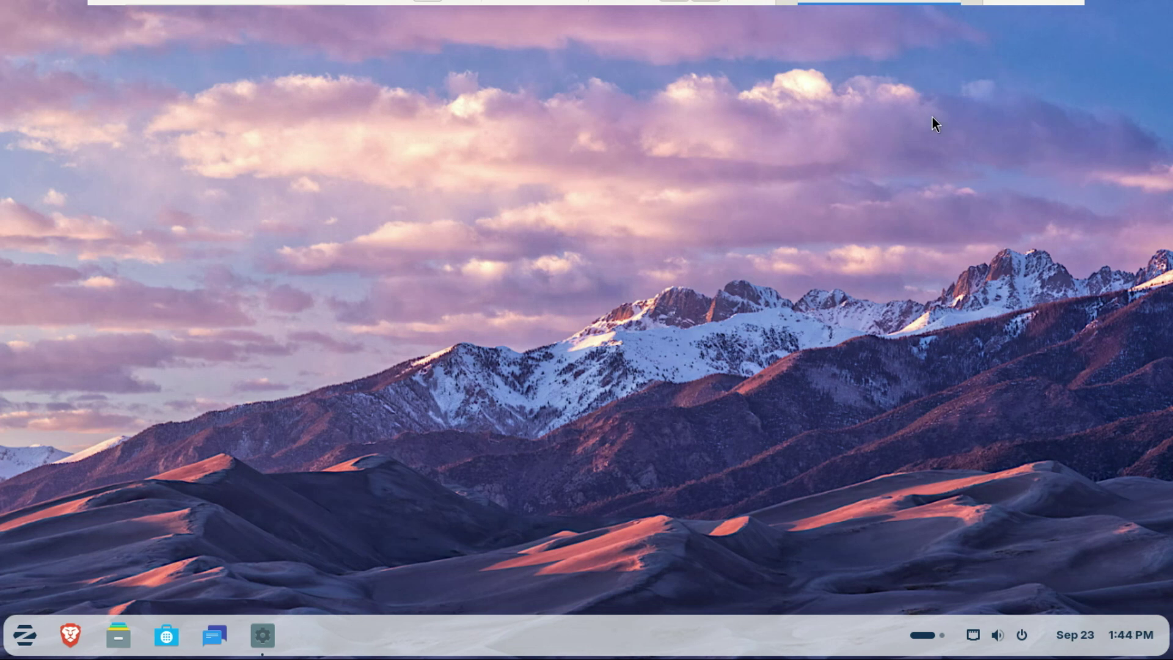
Open the Files file manager.
left_click(115, 641)
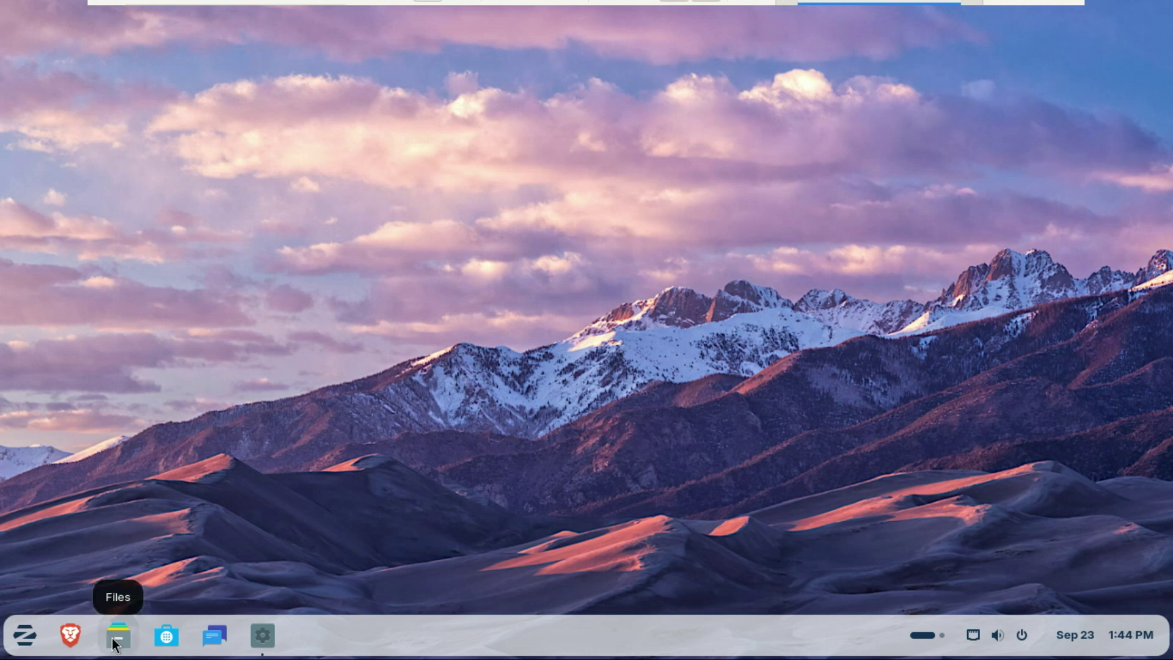